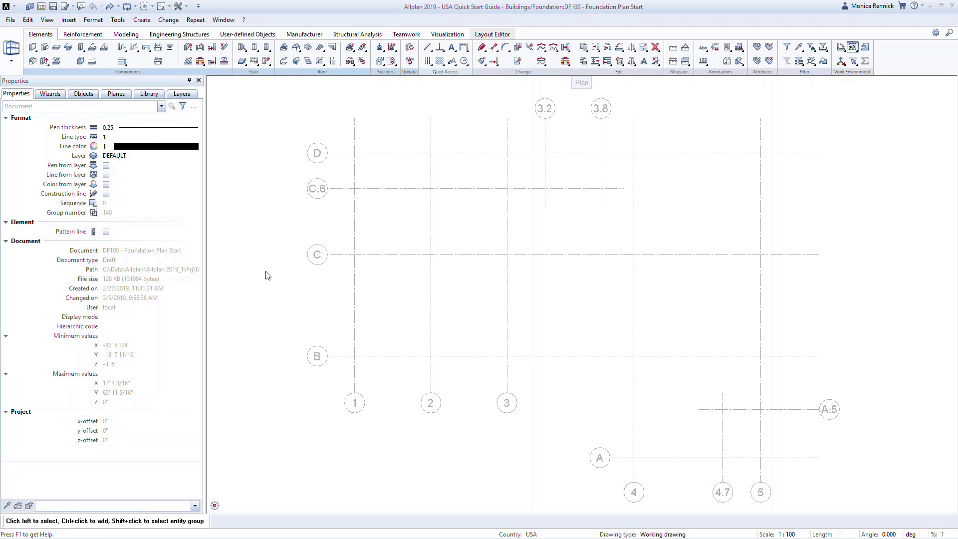
- Review the project's drawing file structure, then show the Wizards palette
key(F2)
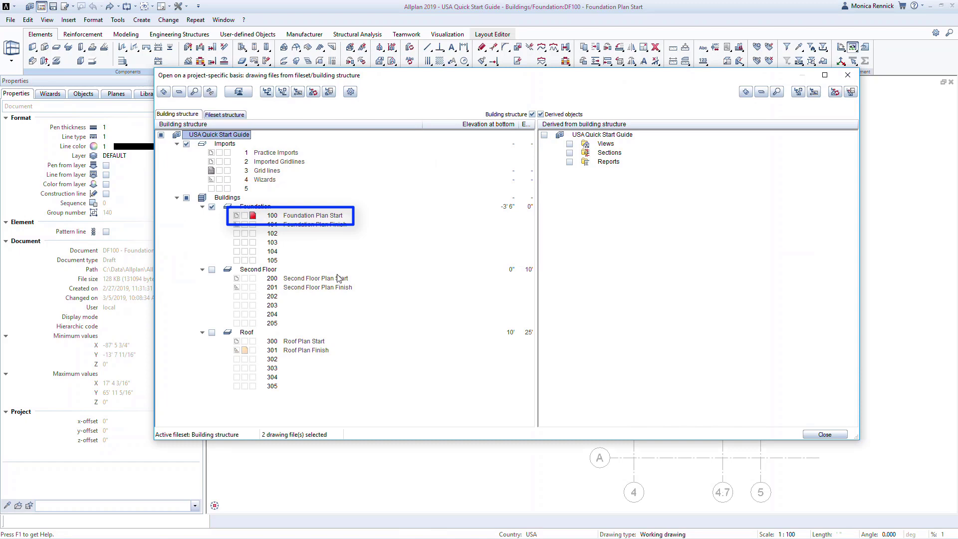
click(823, 434)
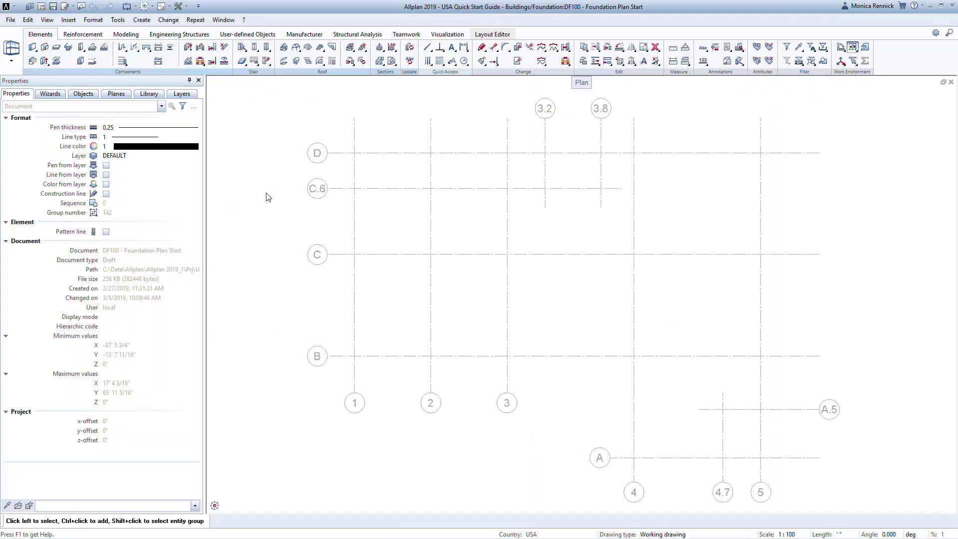
click(54, 97)
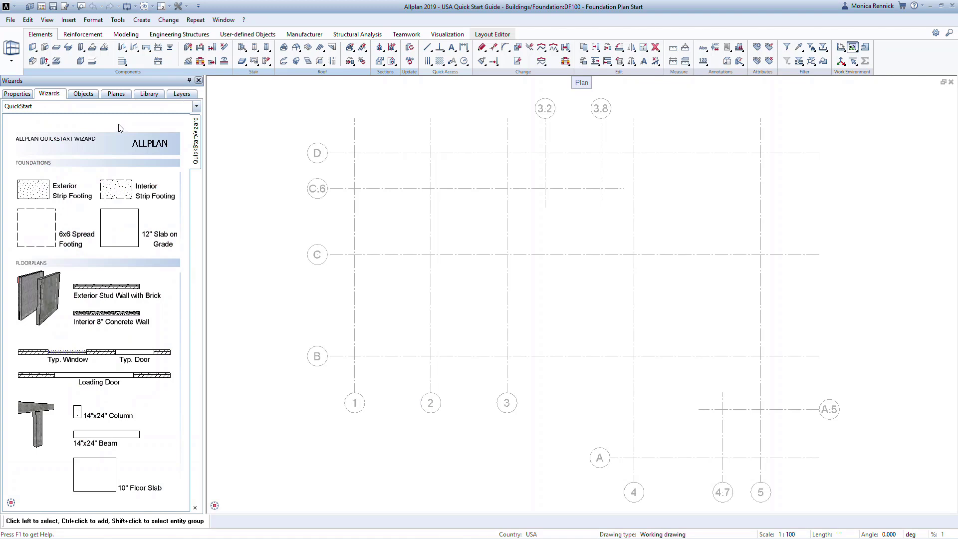
- Try adding the QuickStart.nagd wizard group, then cancel, keeping the QuickStart wizard shown
right_click(117, 111)
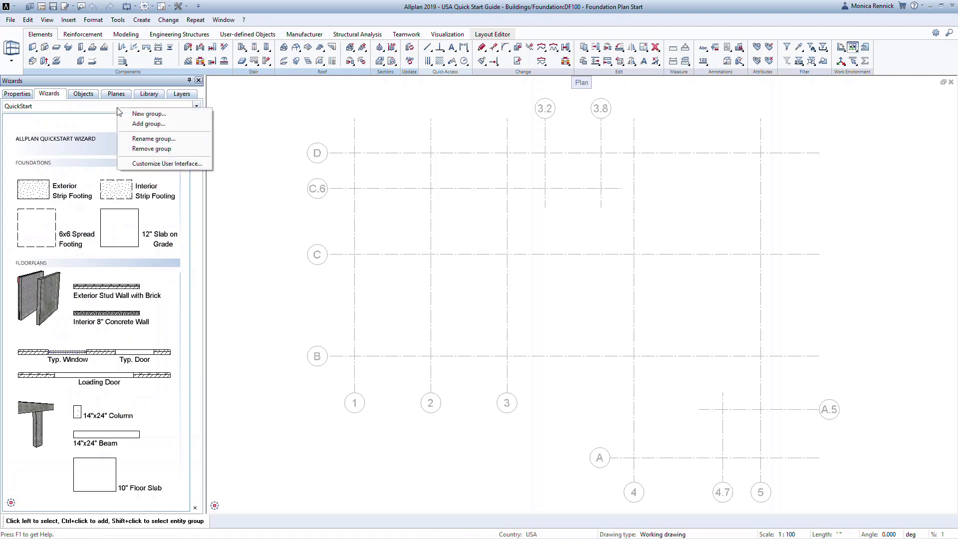
click(139, 123)
click(391, 170)
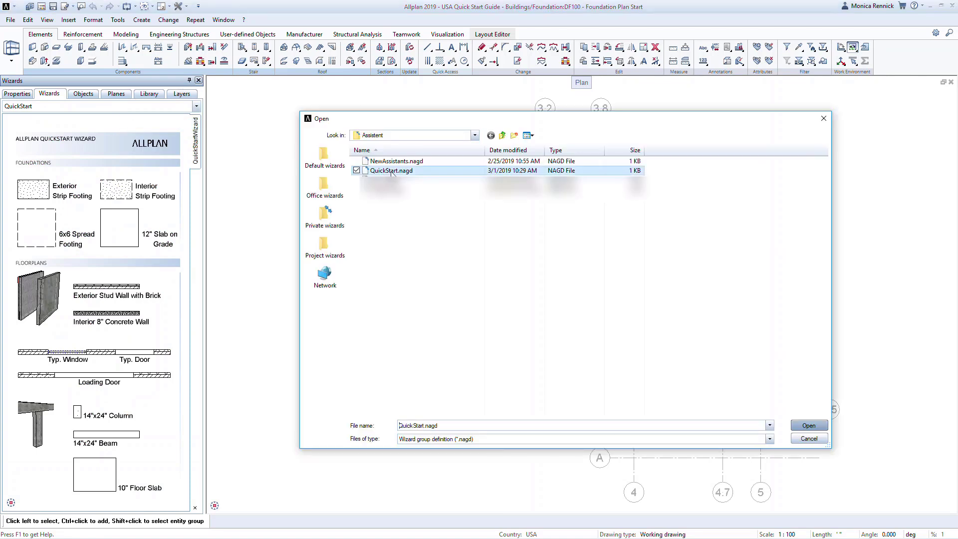
click(799, 439)
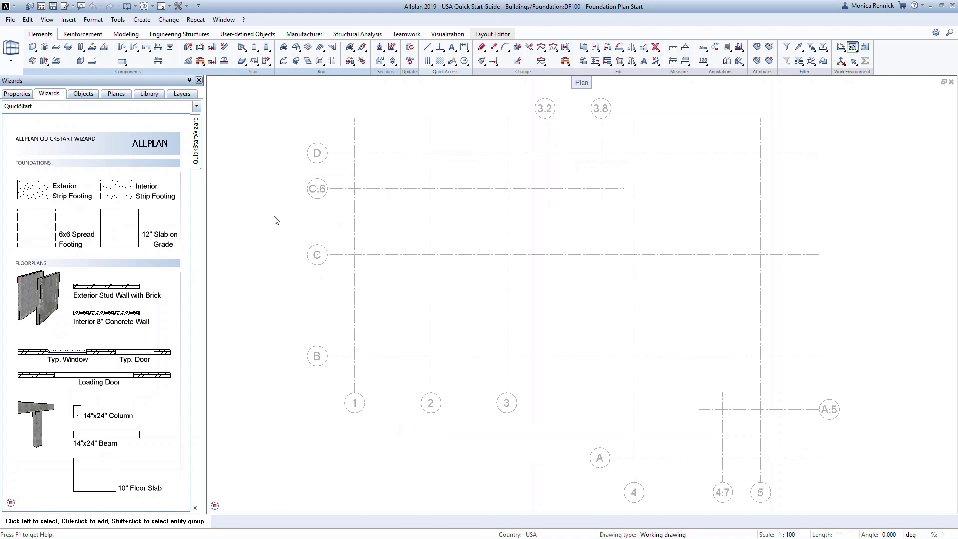
click(33, 48)
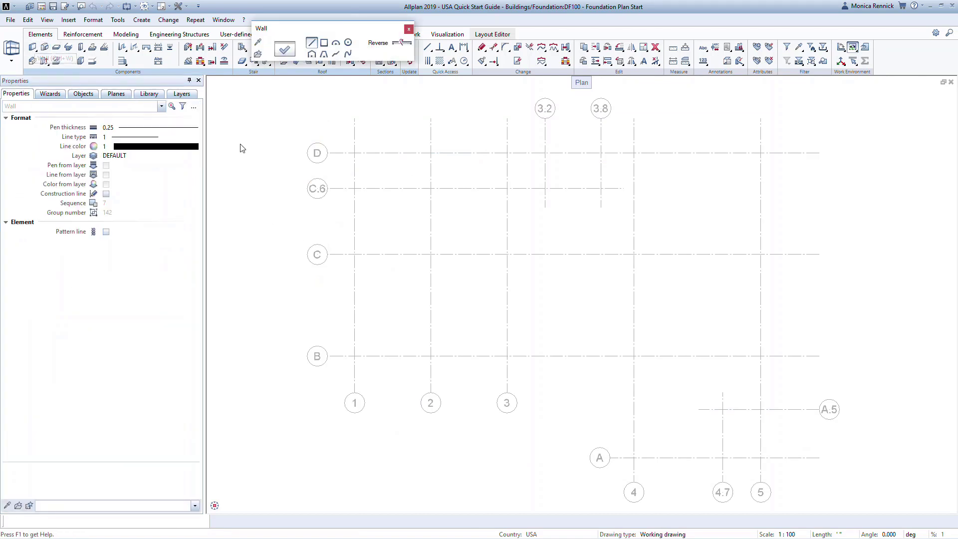
click(282, 51)
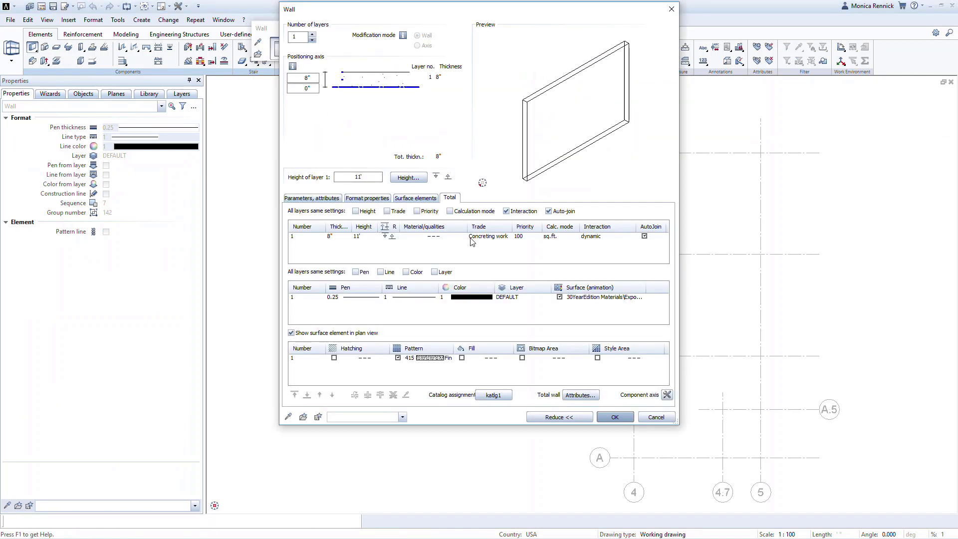
click(628, 421)
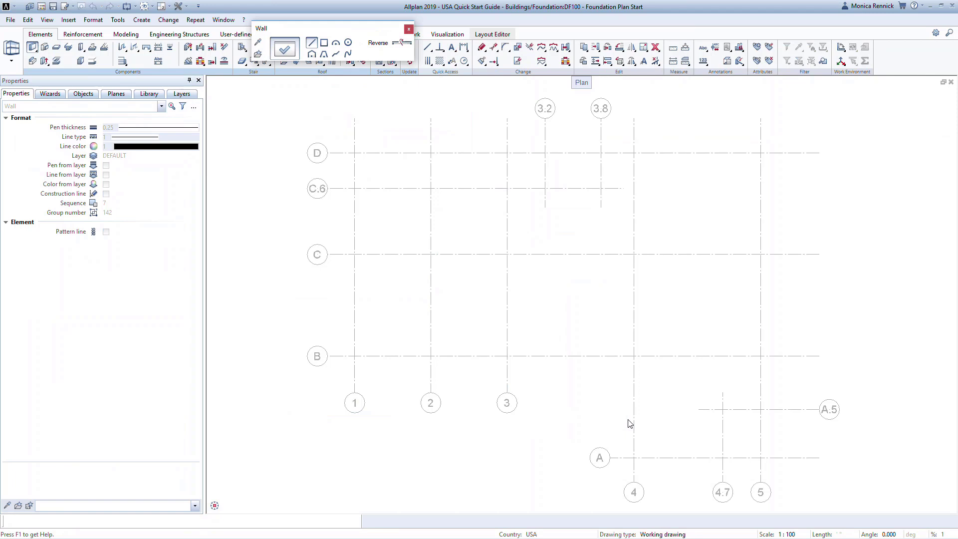
click(787, 285)
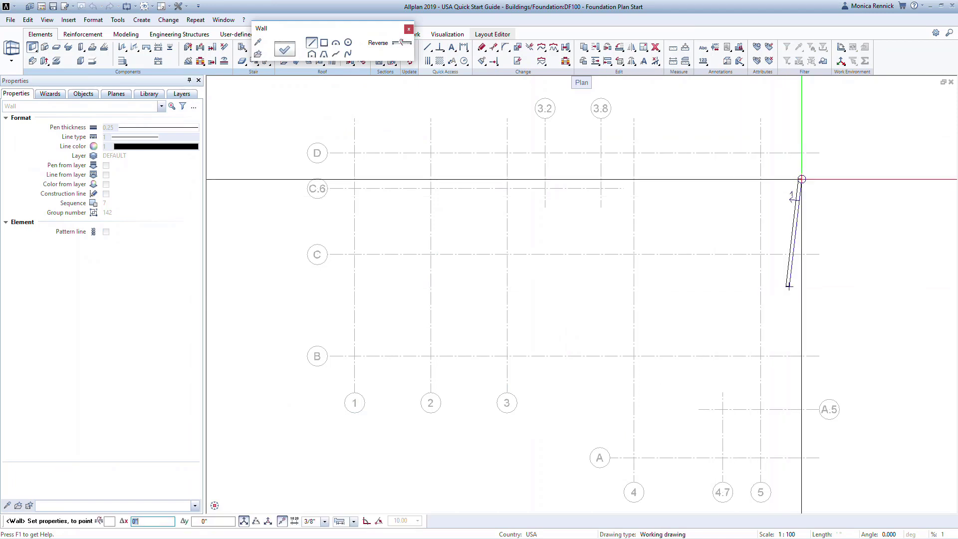
click(800, 173)
click(882, 241)
key(Escape)
click(843, 331)
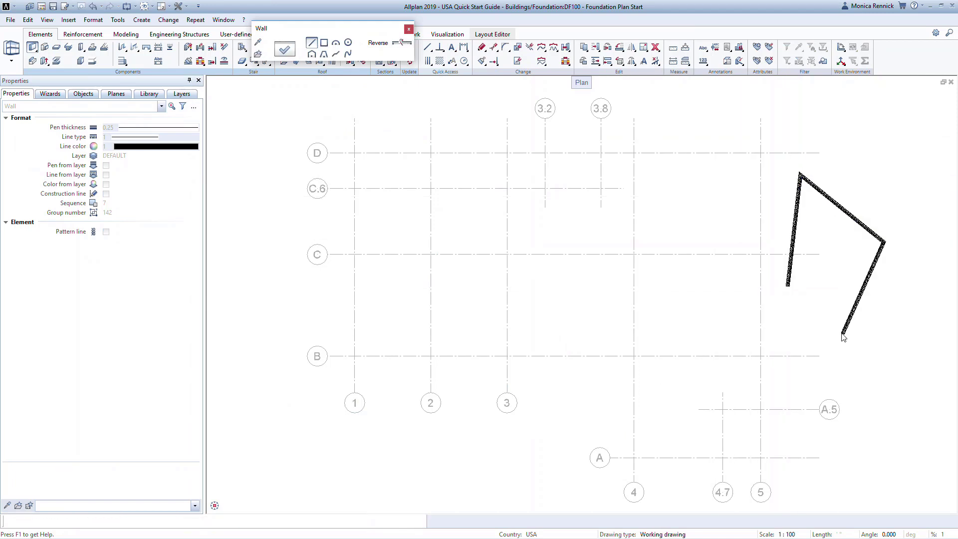
key(Escape)
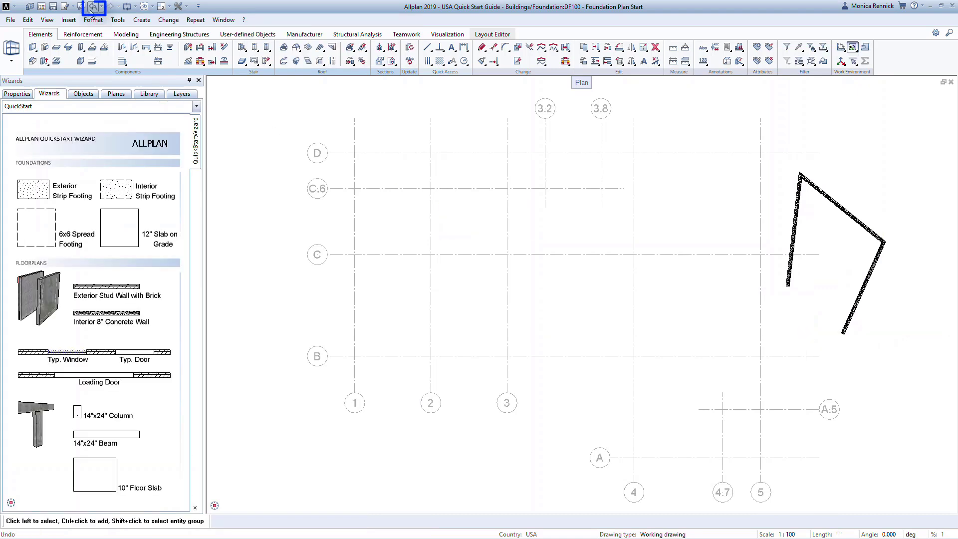
click(92, 8)
click(92, 8)
click(92, 8)
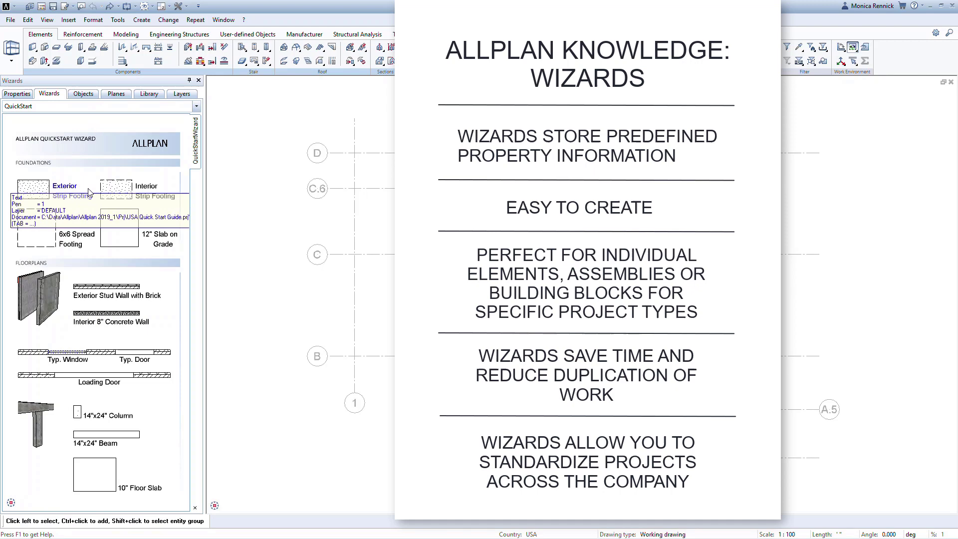
scroll(94, 297, up, 5)
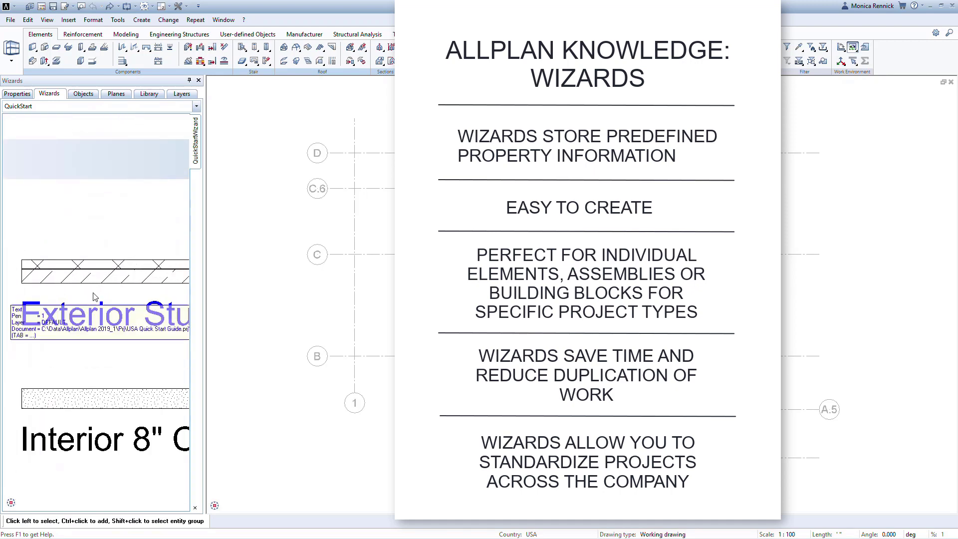
scroll(95, 299, down, 5)
scroll(101, 317, down, 3)
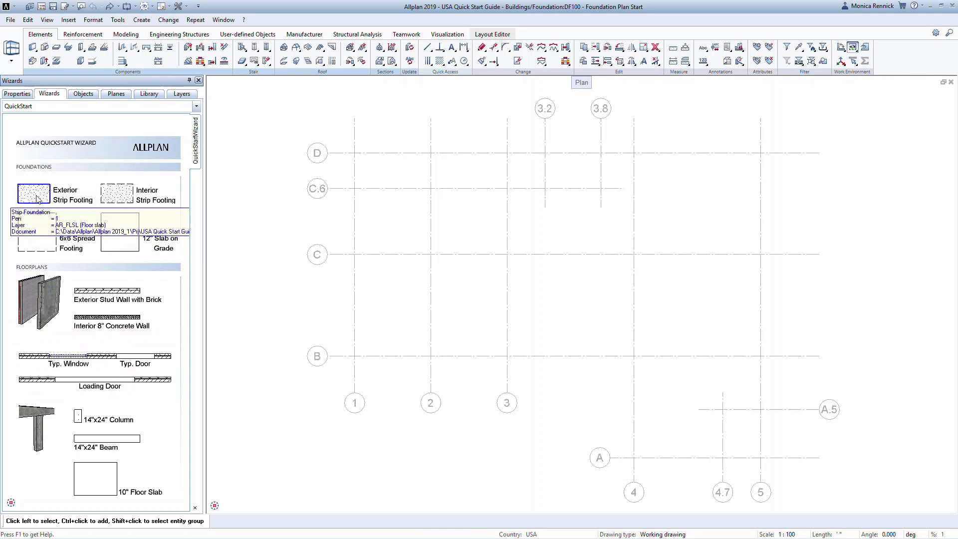
- Start an Exterior Strip Footing and review its Strip Foundation properties with pattern 415 on
double_click(36, 199)
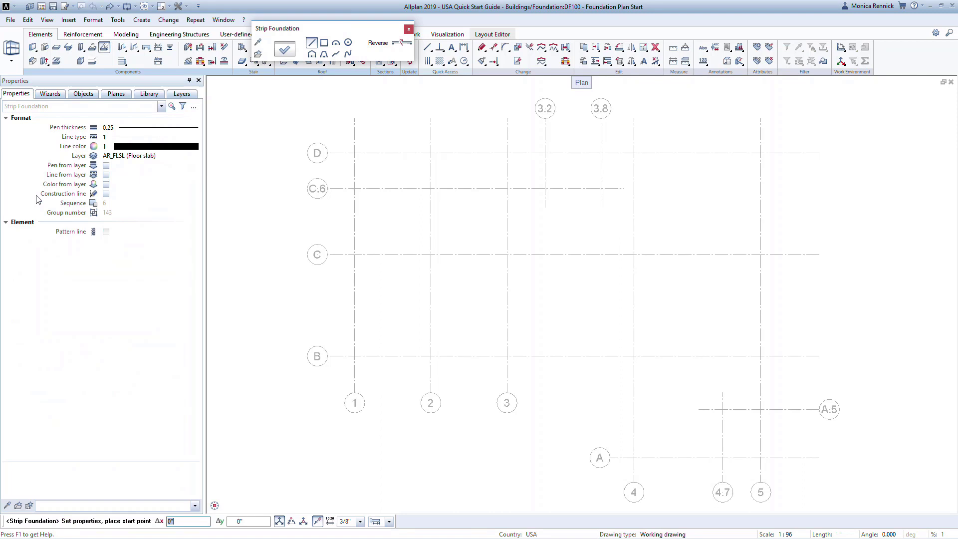
click(283, 52)
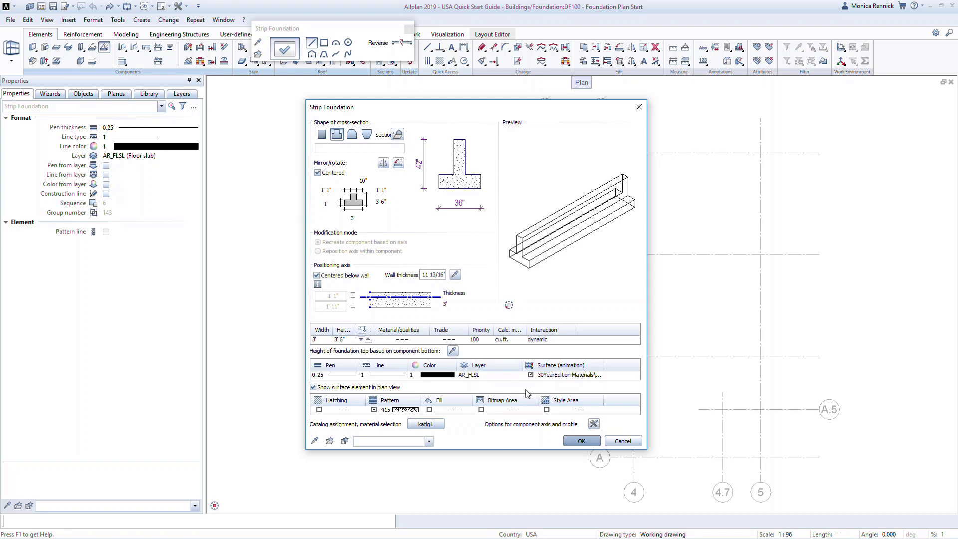
click(619, 441)
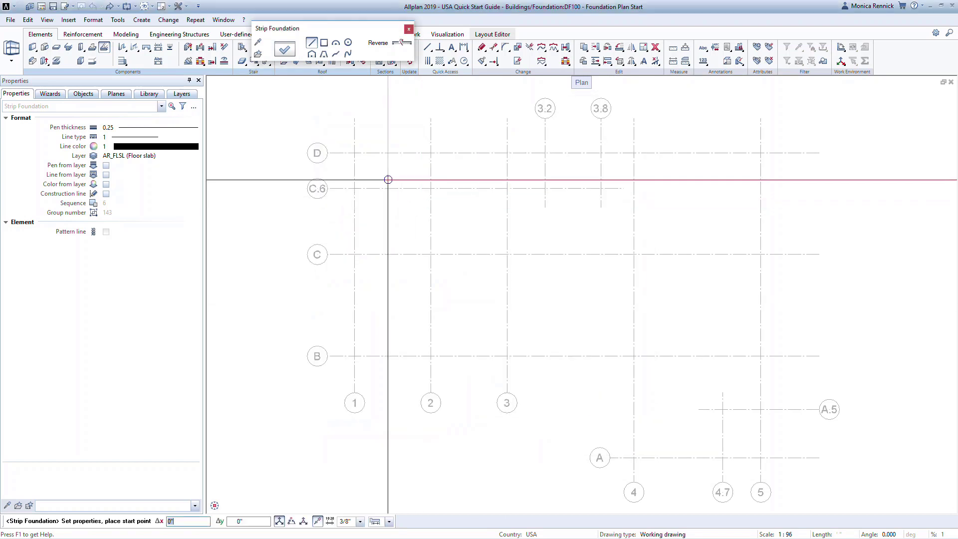
- Lay the reversed strip footing from D/1 along D to 5, down 5 to A, along A to 4
click(354, 153)
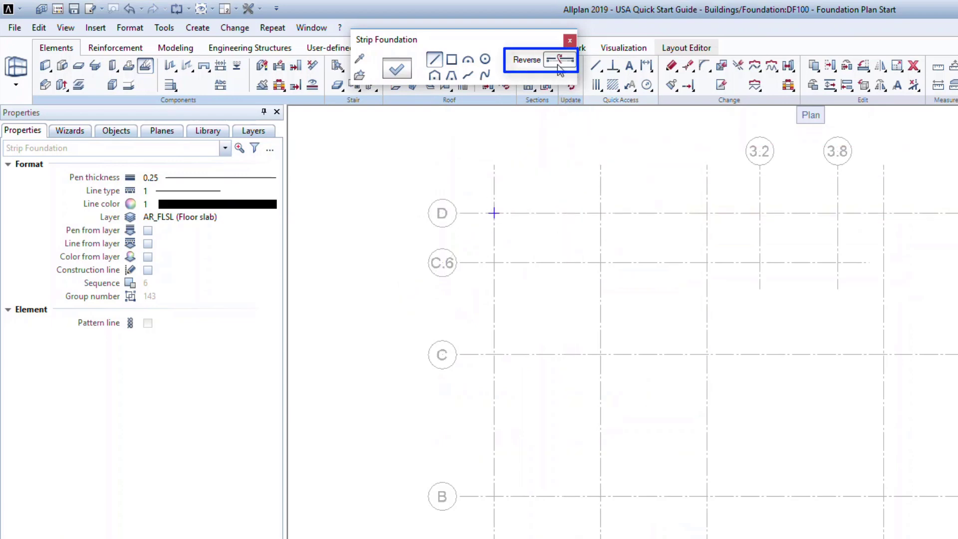
click(559, 61)
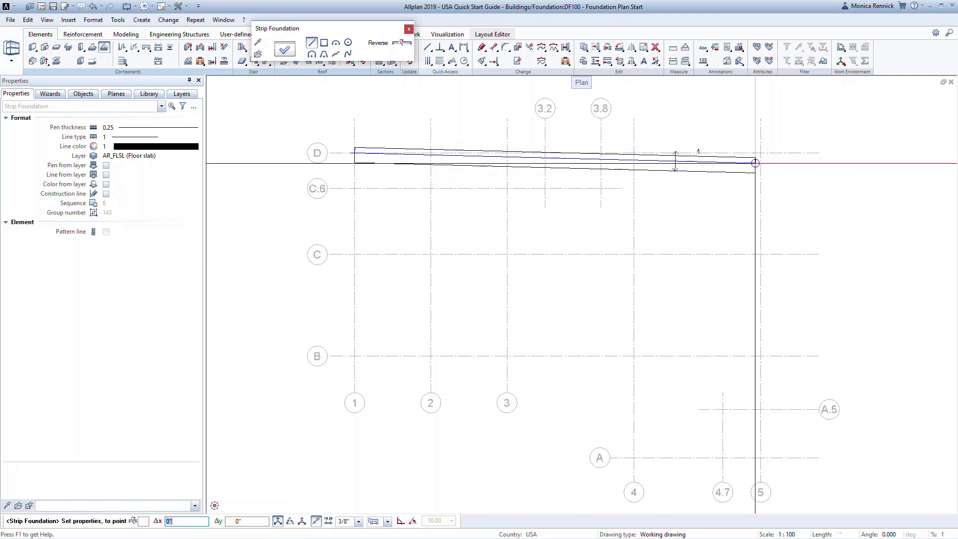
click(760, 153)
key(Escape)
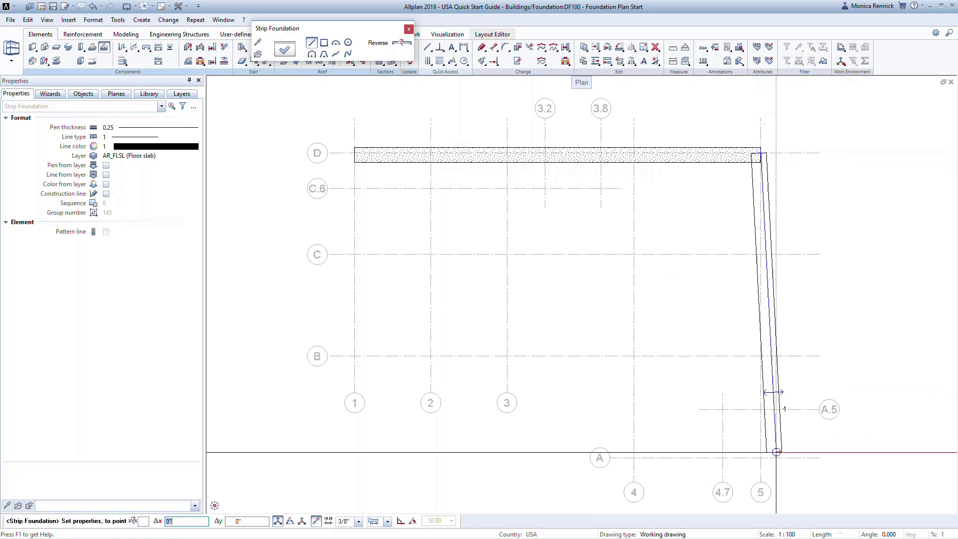
click(760, 458)
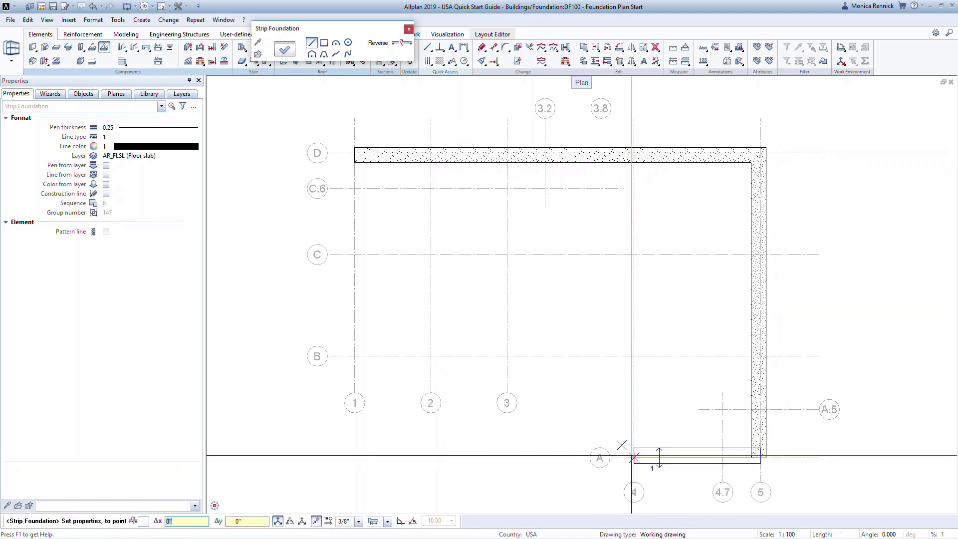
click(633, 457)
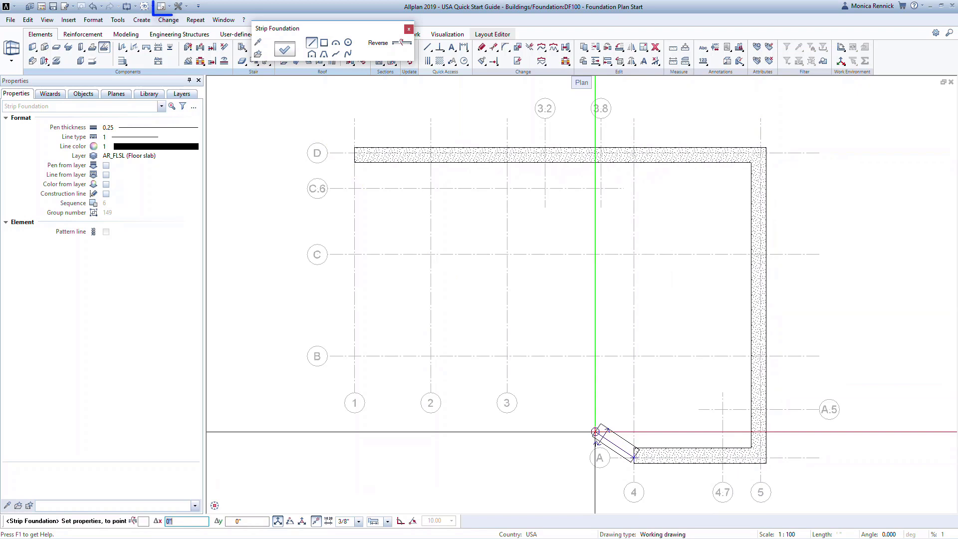
- Switch to the 2 + 1 Animation Window layout showing perspective, south elevation and plan
click(167, 8)
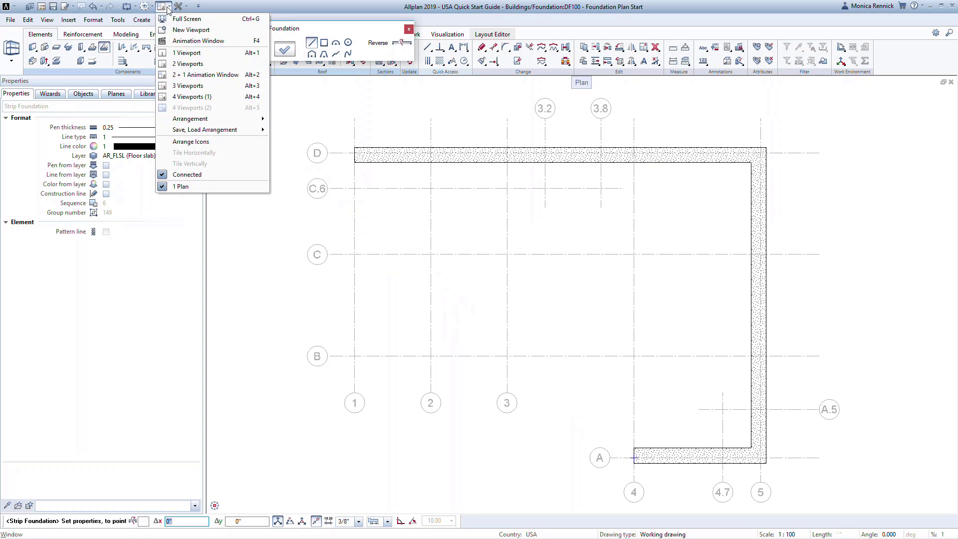
click(214, 74)
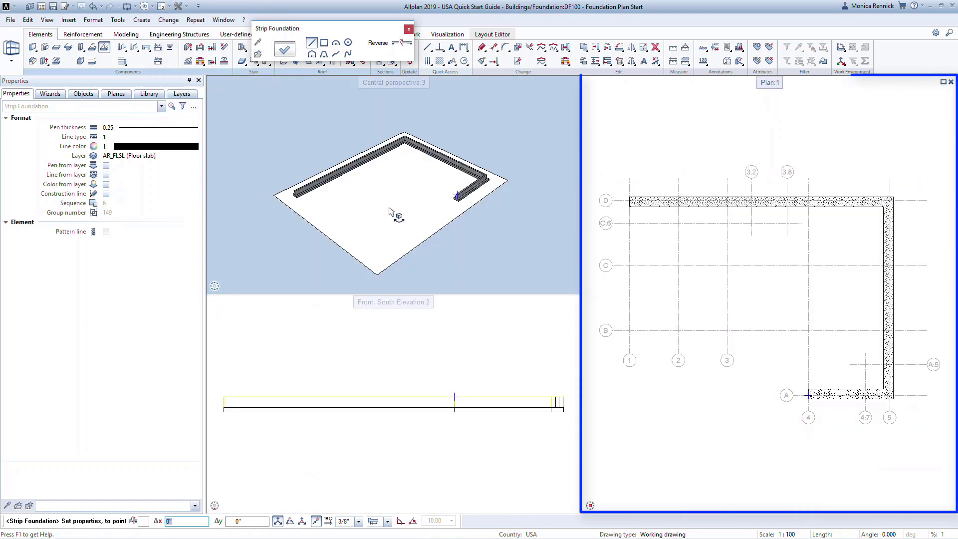
scroll(480, 204, up, 5)
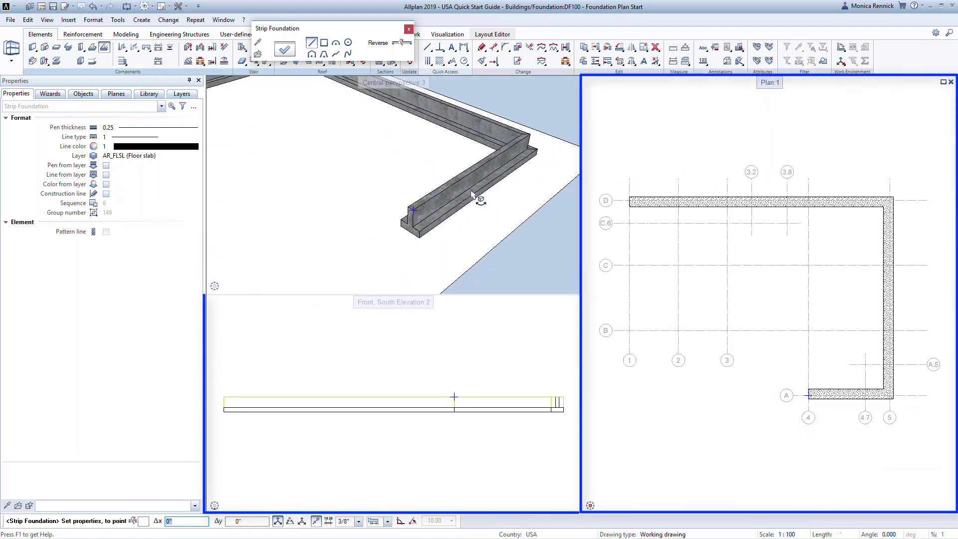
scroll(472, 194, down, 6)
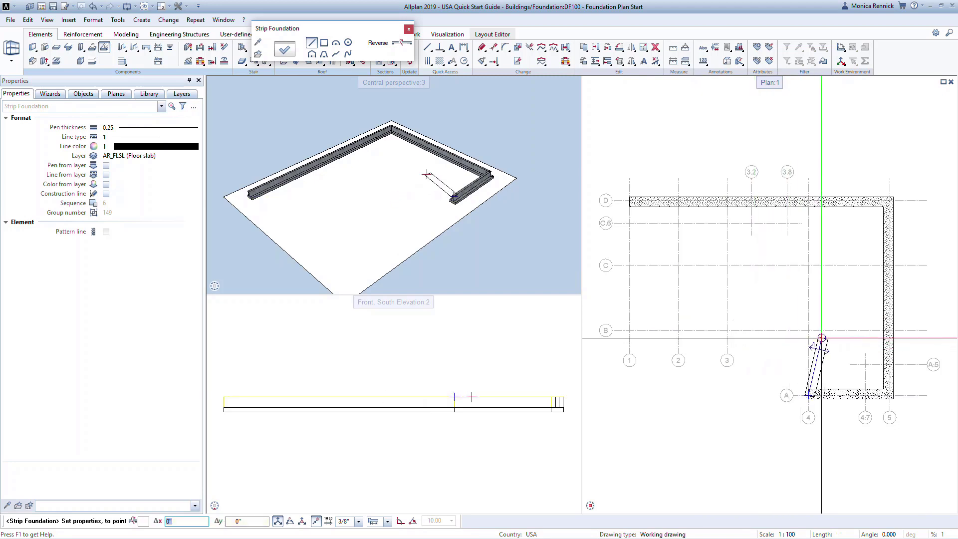
- Extend the footing up grid 4 to B, frame the whole foundation in 3D, and widen Plan 1
click(808, 330)
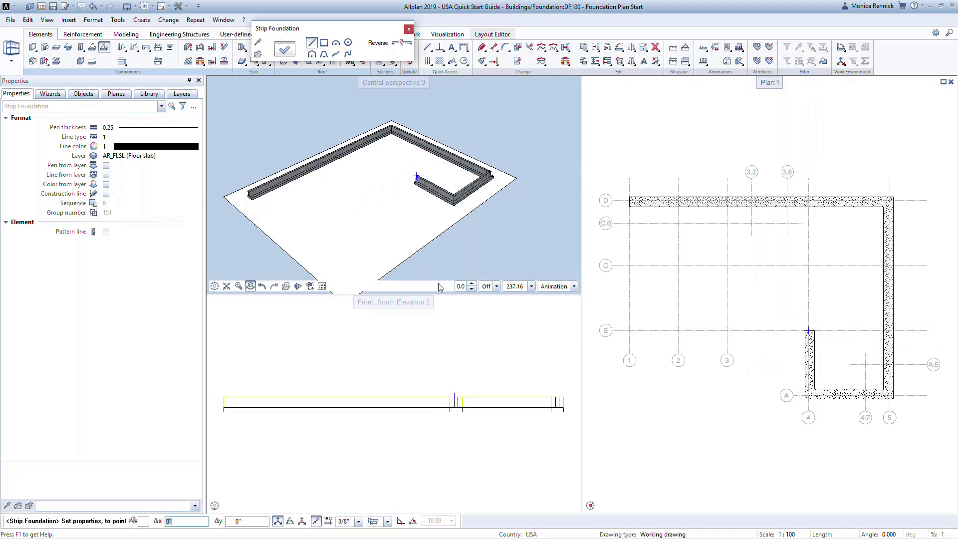
mouse_move(251, 291)
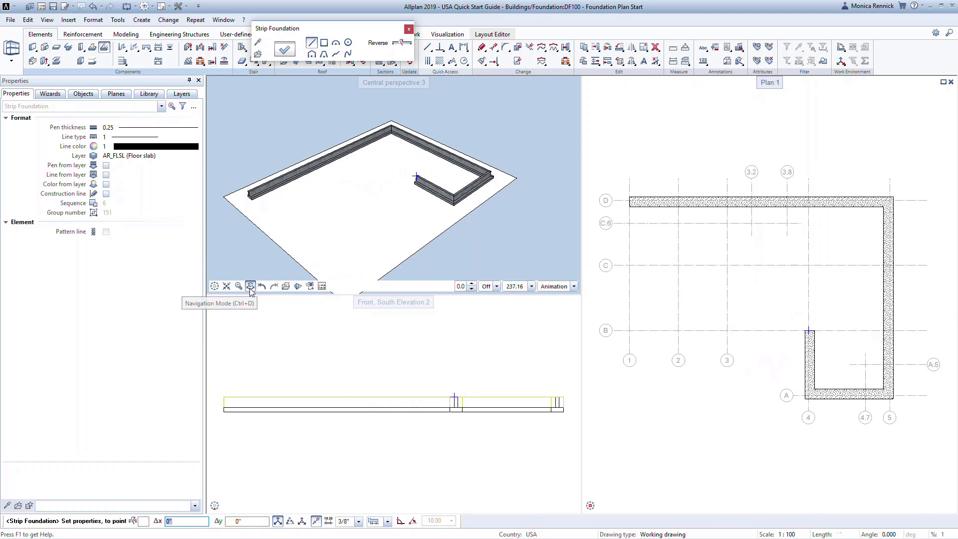
click(251, 292)
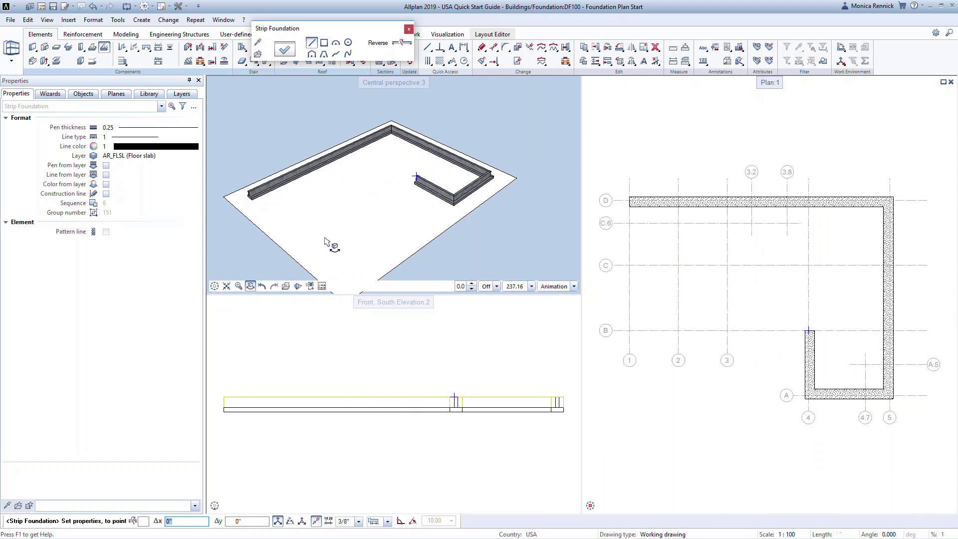
drag(333, 238, 387, 269)
scroll(462, 204, up, 8)
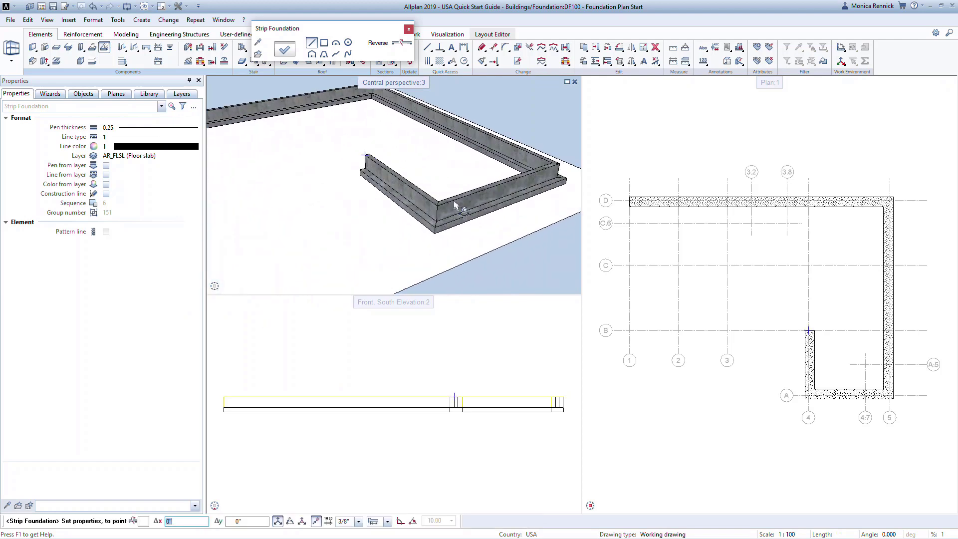
mouse_move(451, 215)
middle_down()
mouse_move(268, 266)
mouse_move(451, 209)
mouse_move(463, 224)
middle_up()
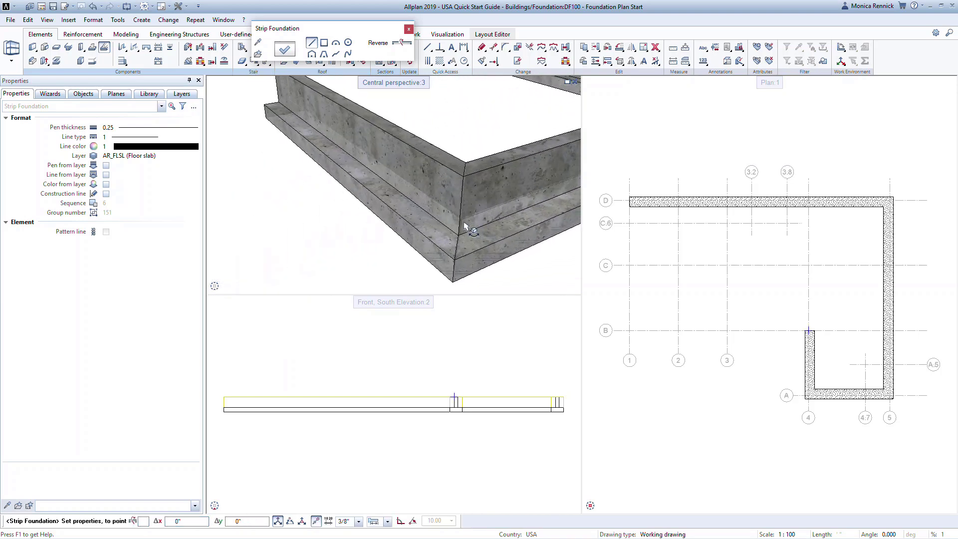
middle_click(464, 224)
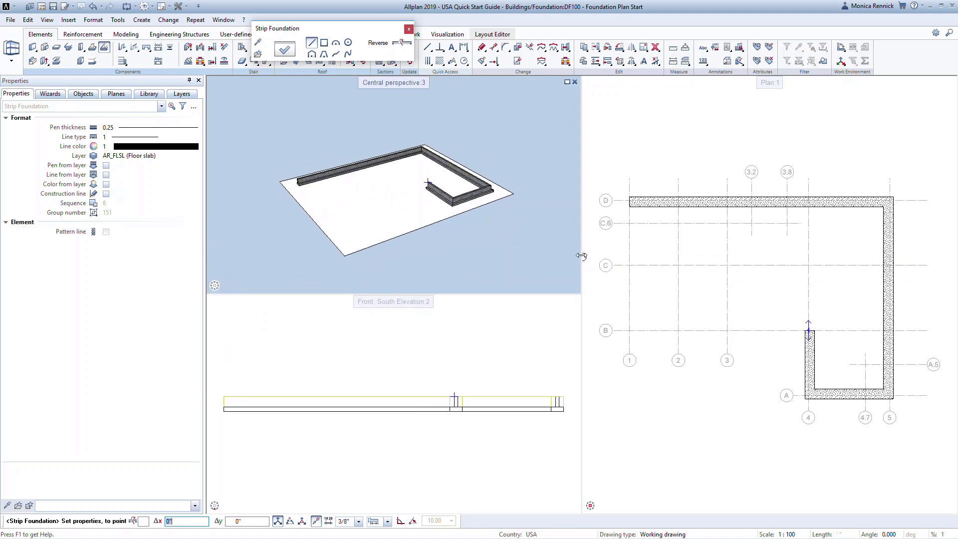
drag(582, 257, 505, 256)
drag(369, 82, 385, 97)
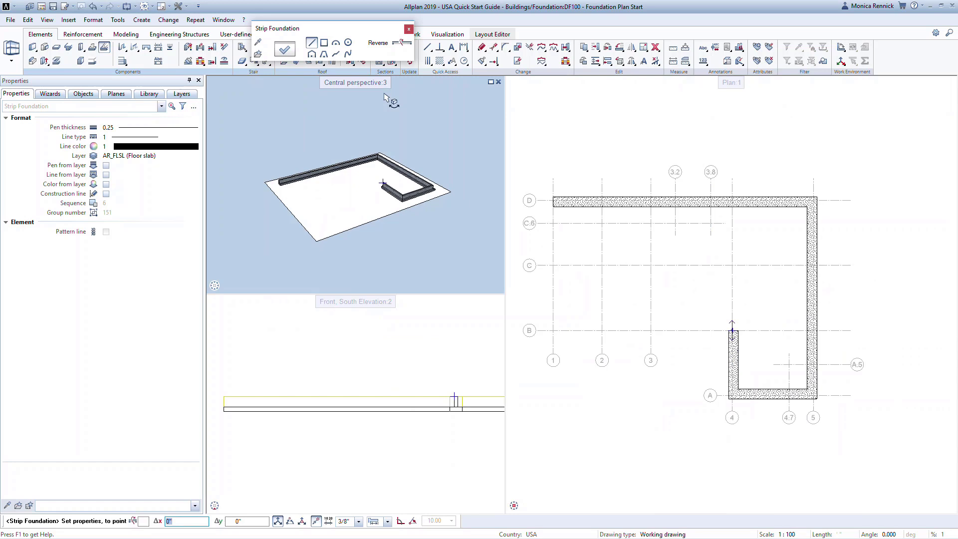
click(162, 6)
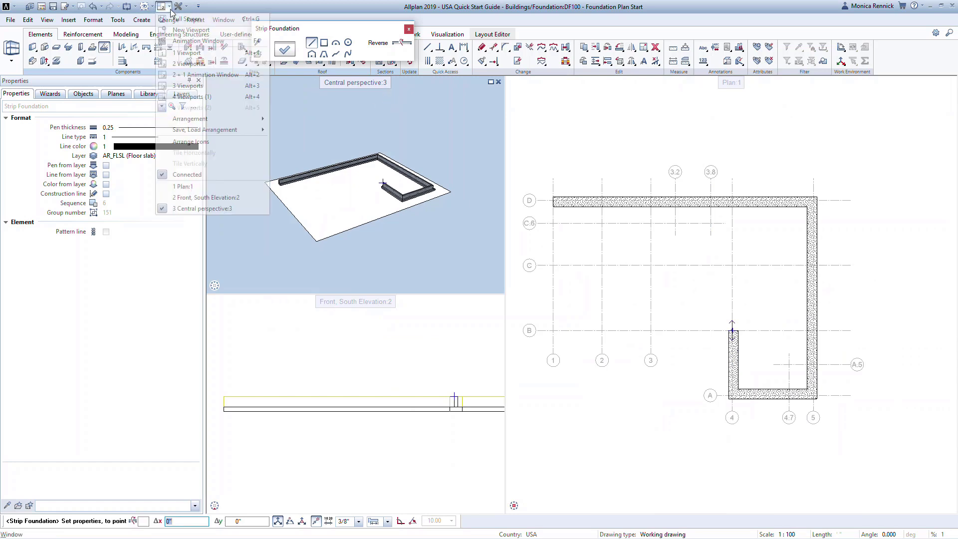
click(199, 176)
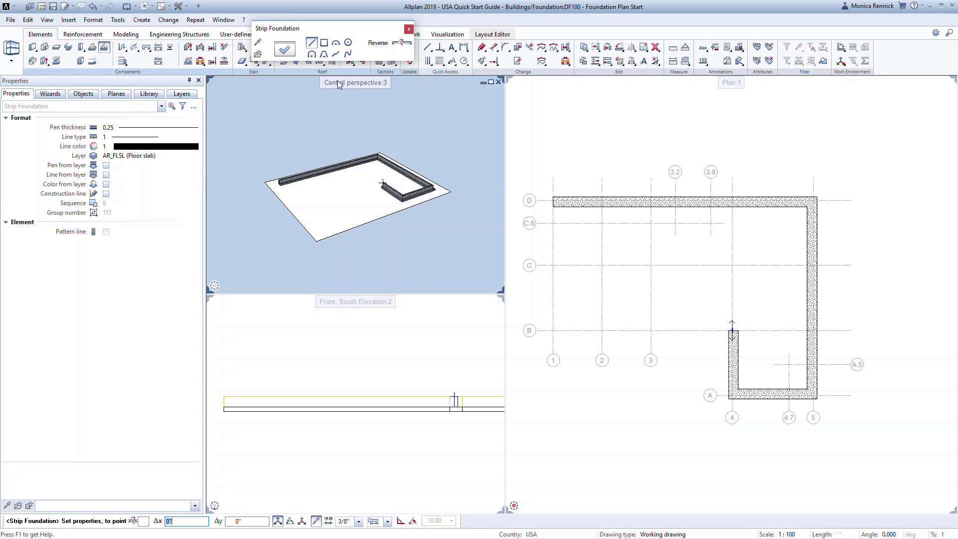
drag(345, 85, 588, 199)
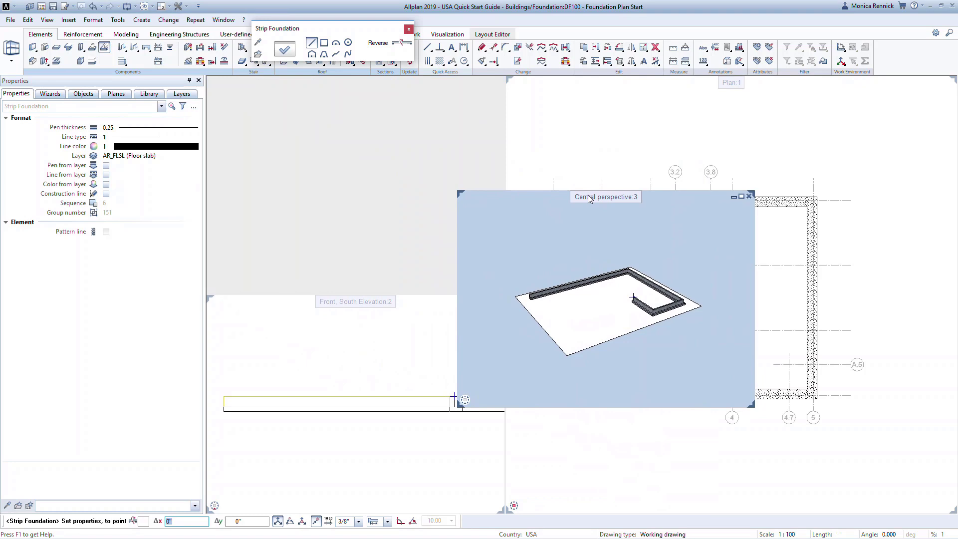
click(170, 7)
click(198, 175)
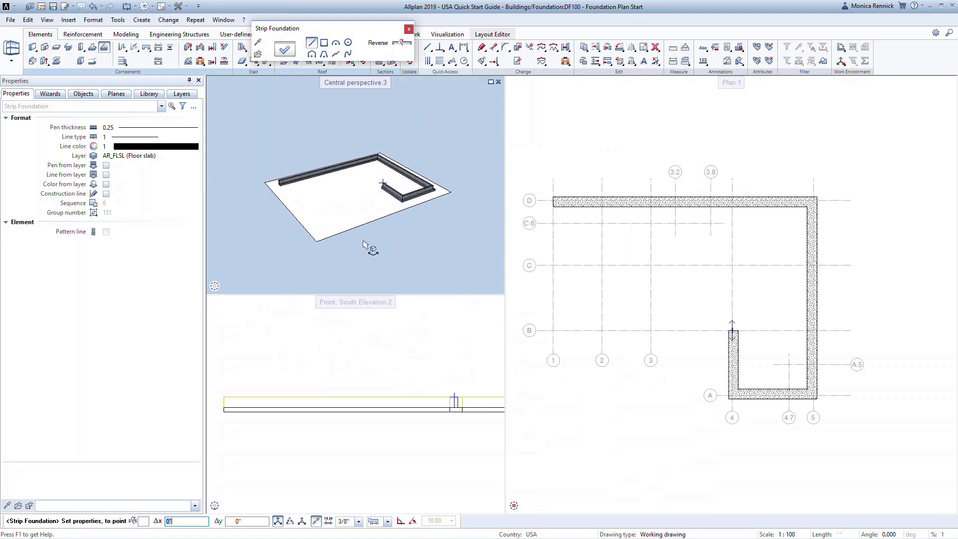
- Finish the strip footing along grid B to grid 1 and up grid 1 to D/1
click(552, 329)
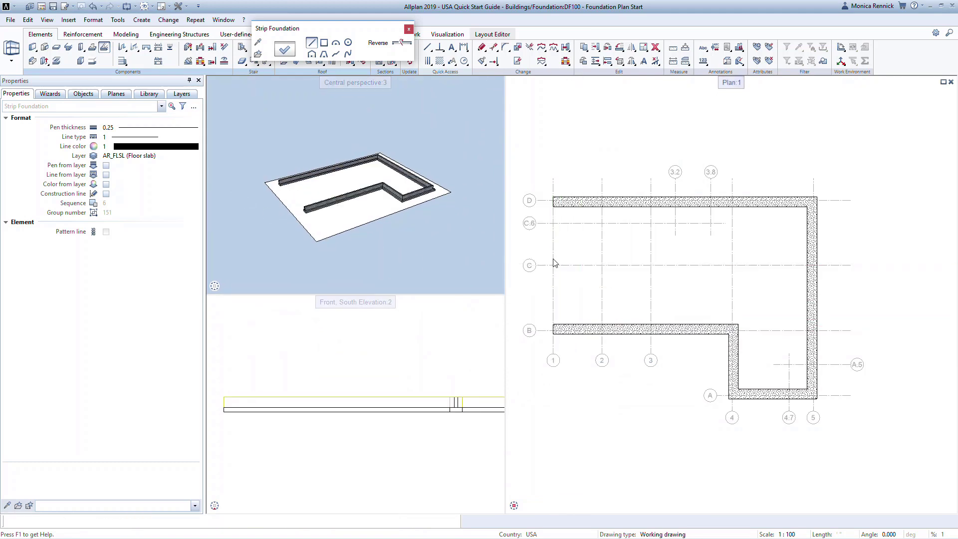
click(552, 202)
key(Escape)
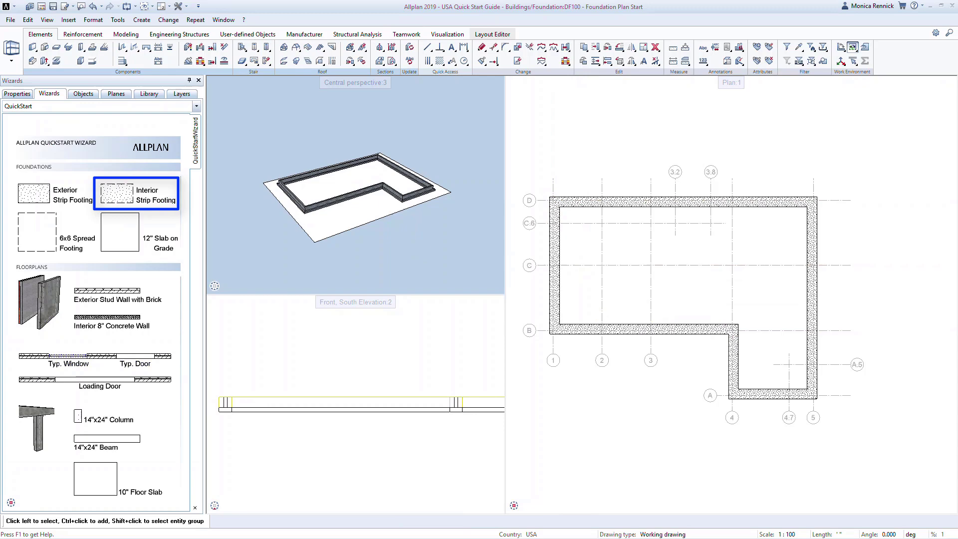
- Draw an L-shaped interior strip footing from the top wall down grid 3.8 and left to 3.2
double_click(126, 200)
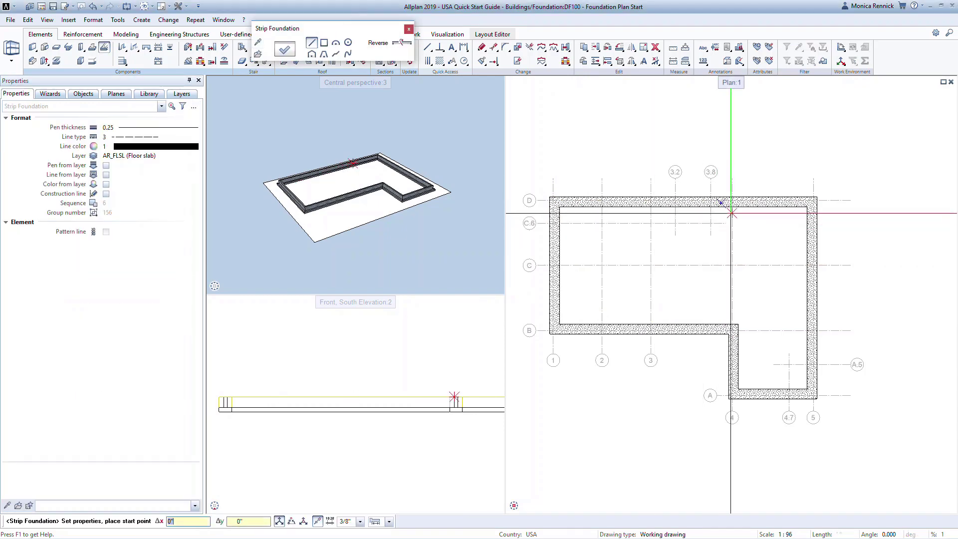
scroll(709, 210, up, 5)
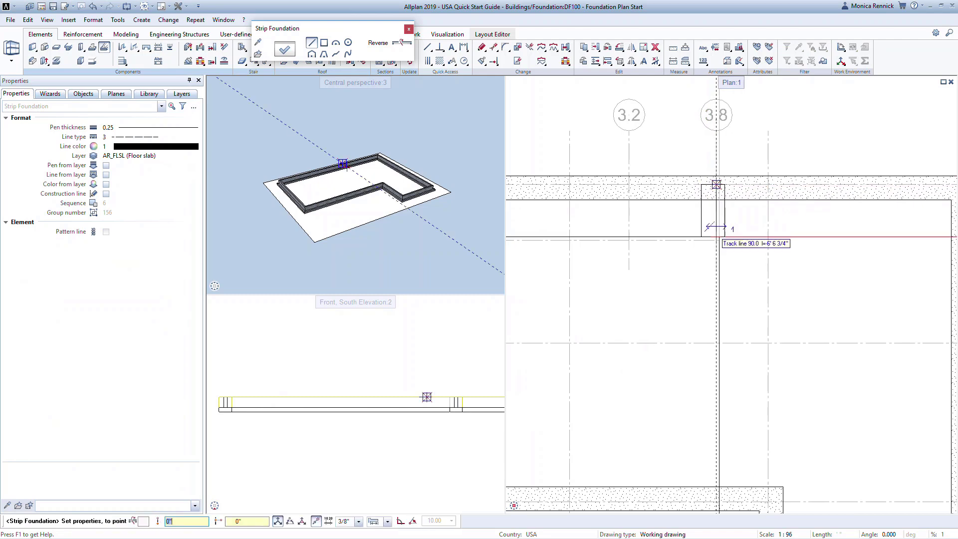
click(717, 185)
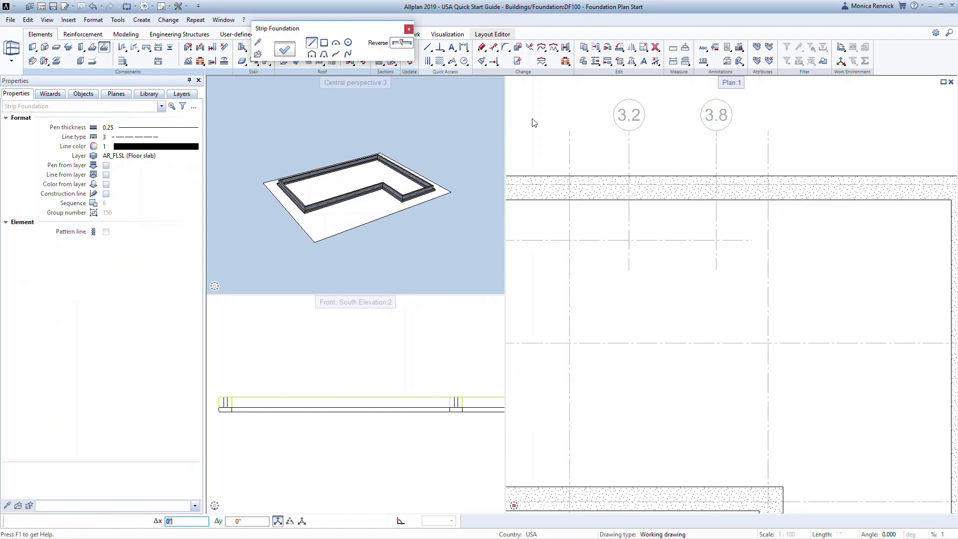
click(716, 243)
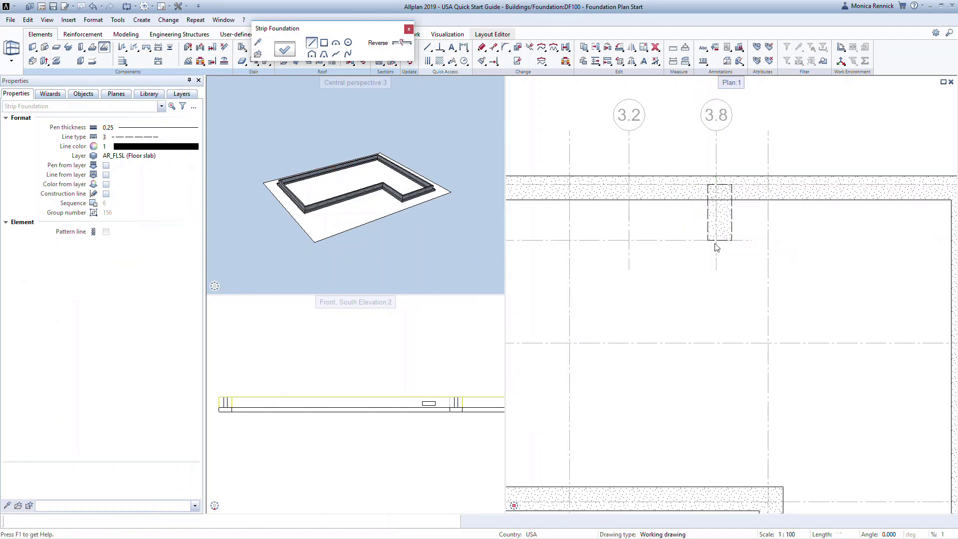
click(629, 243)
key(Escape)
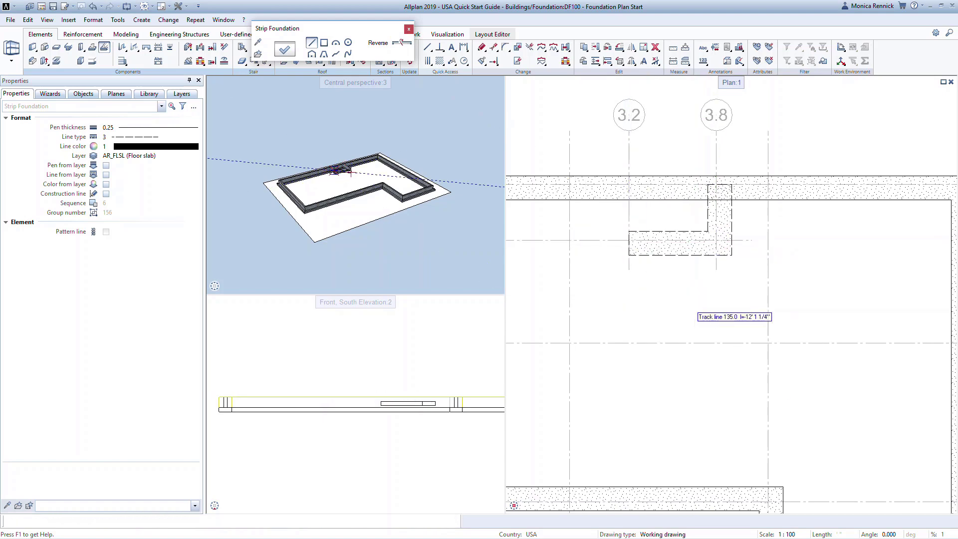
- Draw a second interior footing from grid 5/A.5 across to 4.7 and down to the lower wall
scroll(661, 293, down, 5)
scroll(748, 344, up, 6)
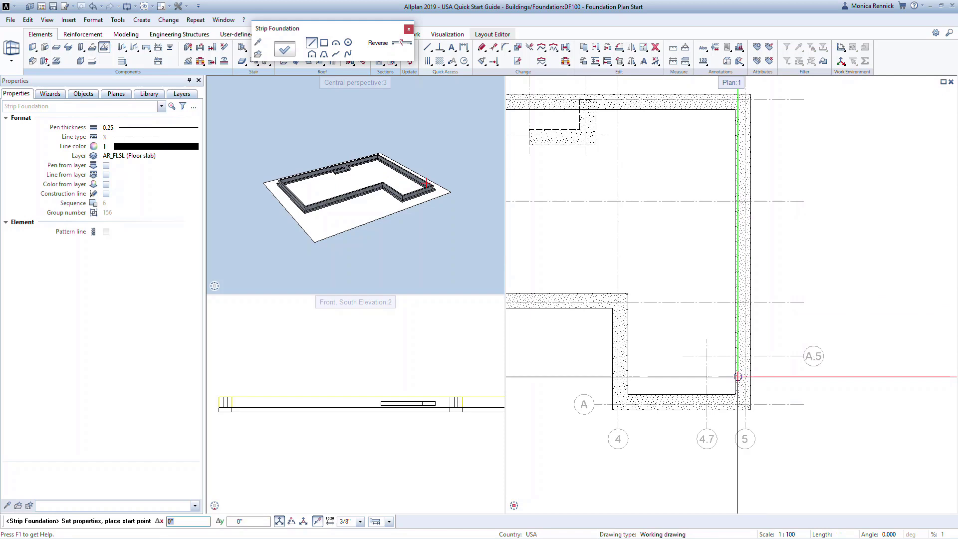
click(754, 346)
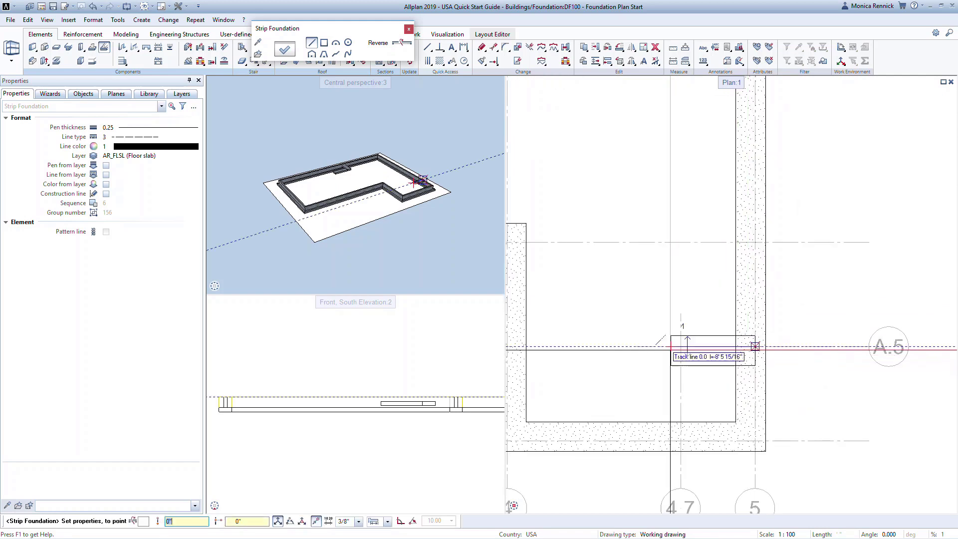
click(681, 347)
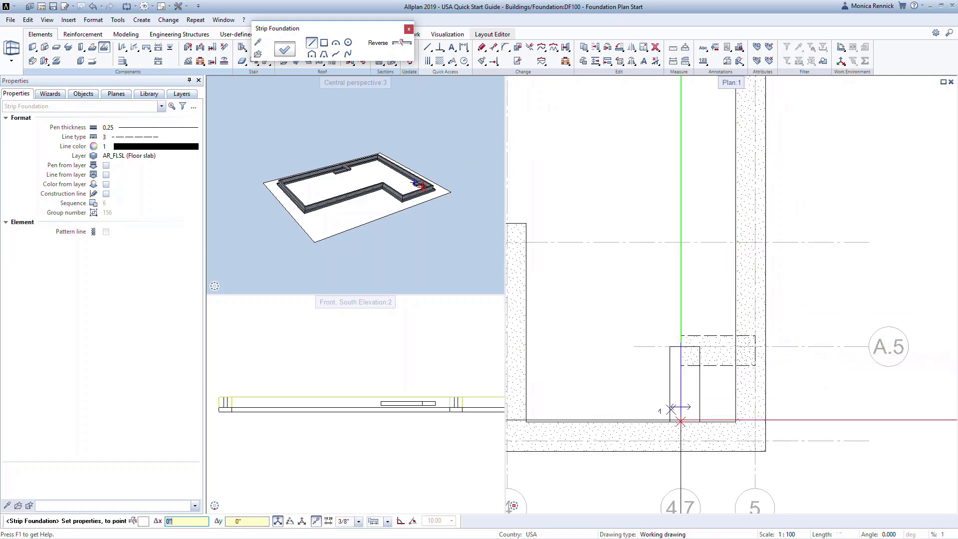
click(681, 440)
key(Escape)
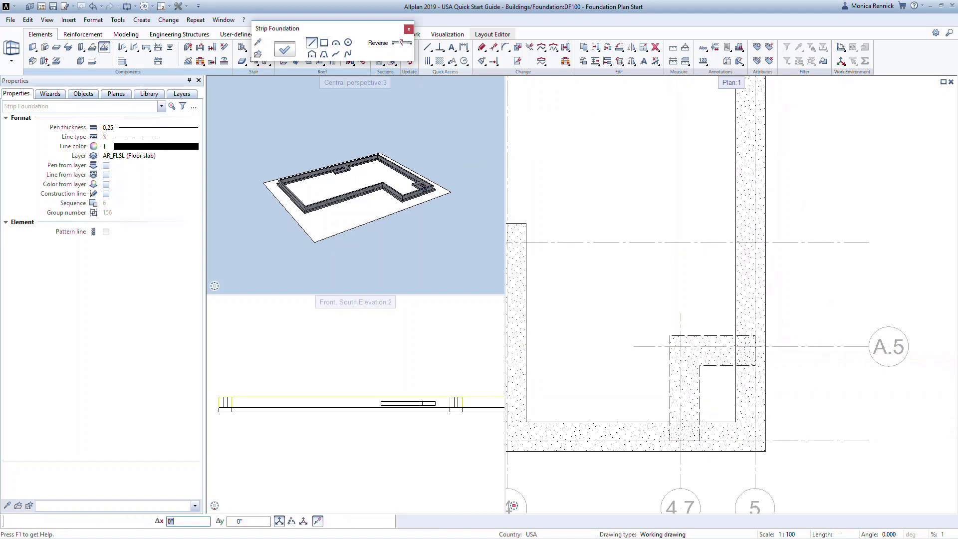
scroll(727, 381, down, 4)
middle_drag(618, 292, 708, 301)
key(Escape)
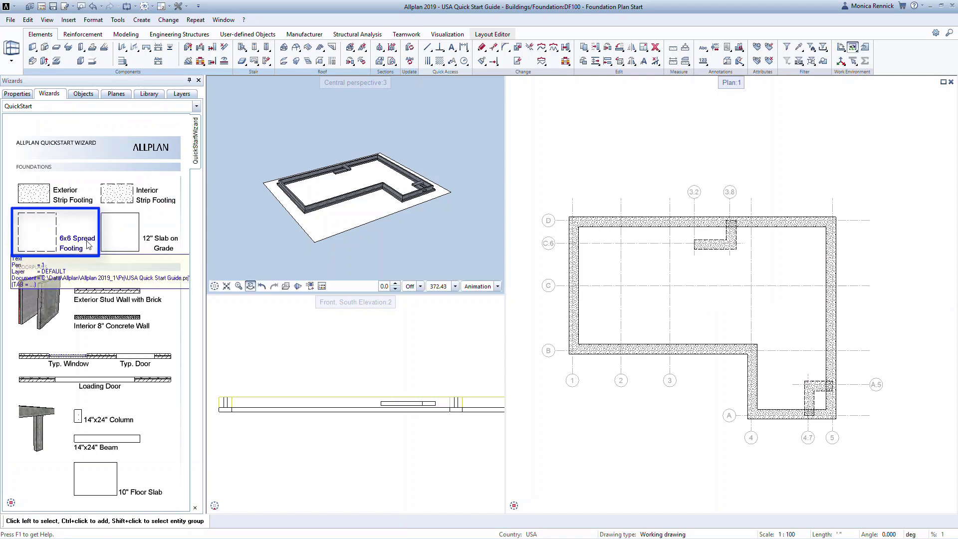
- Place 6x6 spread footings at grid intersections C/2, C/3 and C/4
double_click(47, 238)
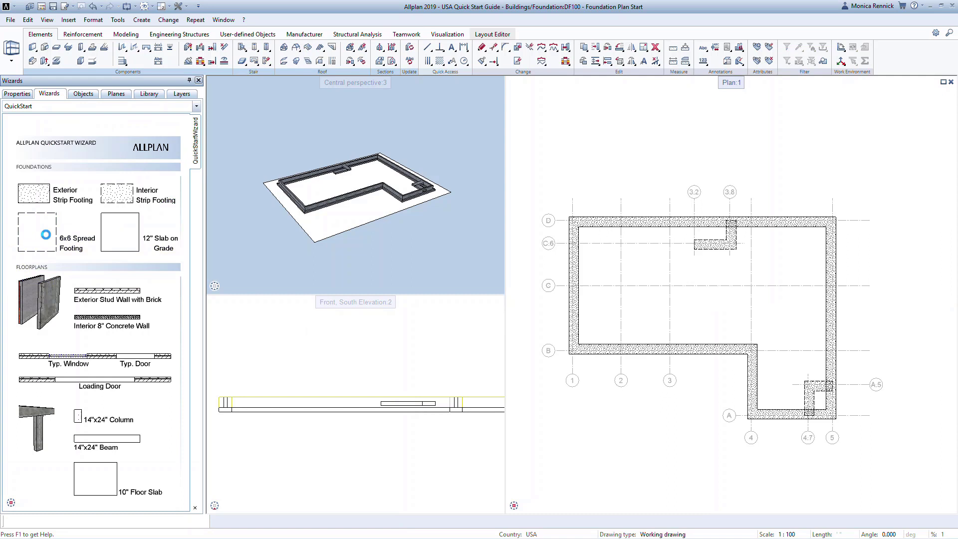
click(620, 287)
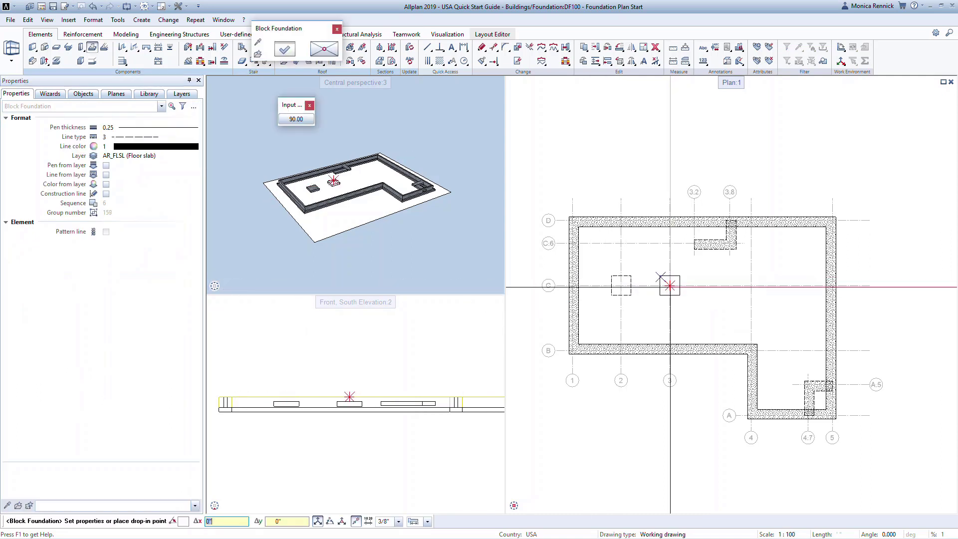
click(670, 286)
click(750, 285)
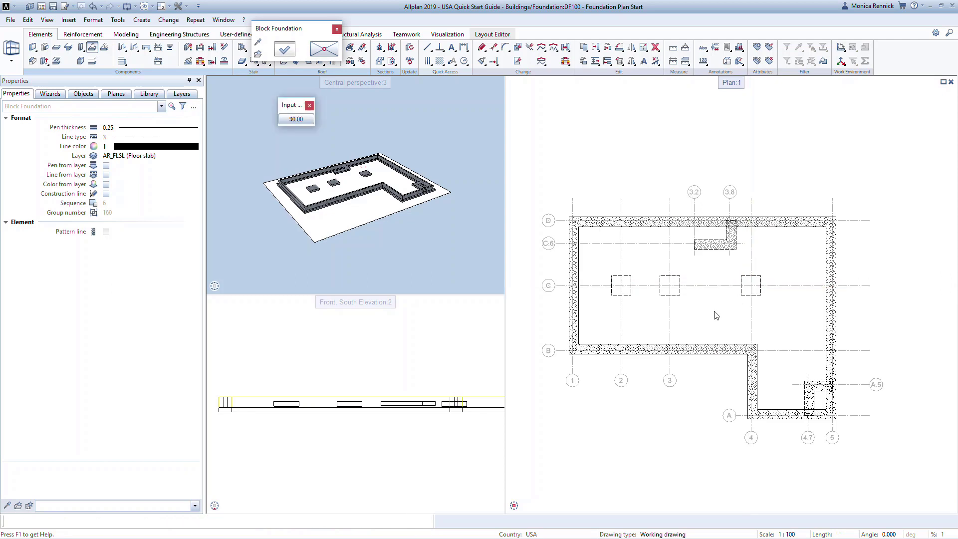
key(Escape)
key(Escape)
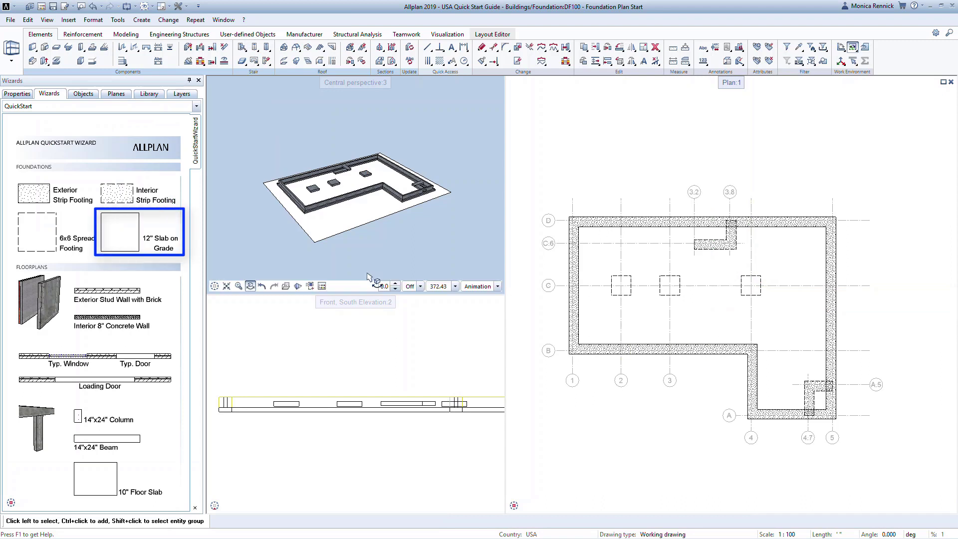
- Start the 12" slab on grade on layer AR_SLAB, ready for its first point
double_click(123, 236)
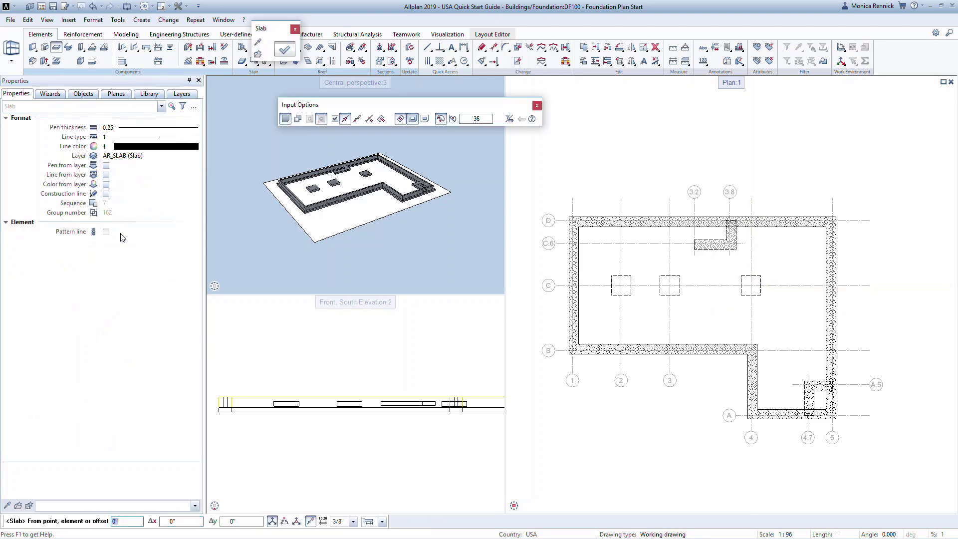
scroll(294, 189, up, 6)
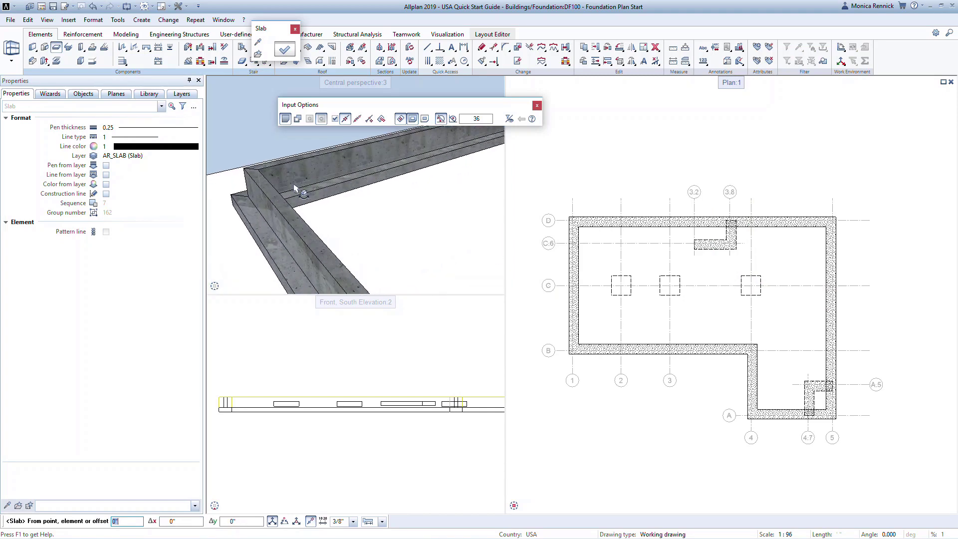
scroll(294, 188, up, 2)
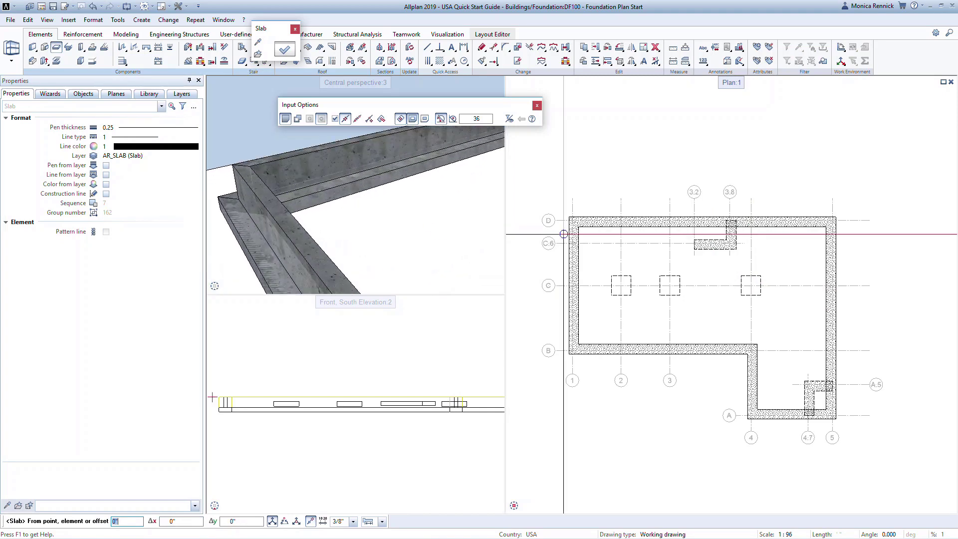
scroll(570, 214, up, 5)
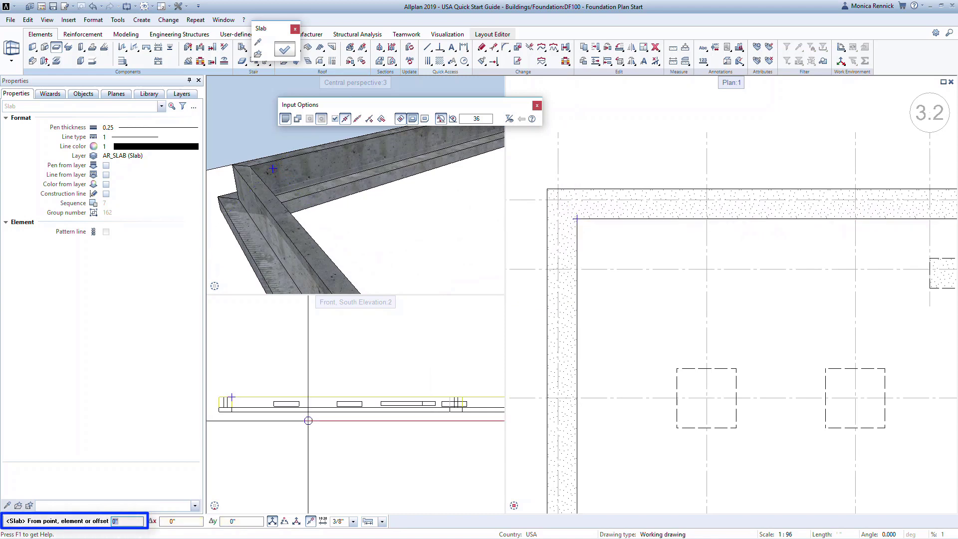
- Begin the slab with a -1 offset at the top-left, top-right and bottom-right inner wall corners
click(129, 521)
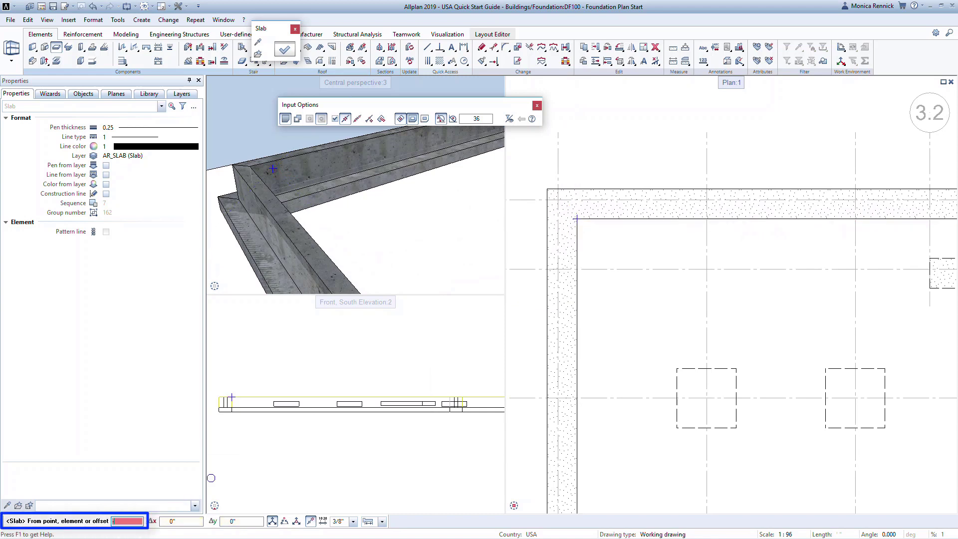
text(-1'1")
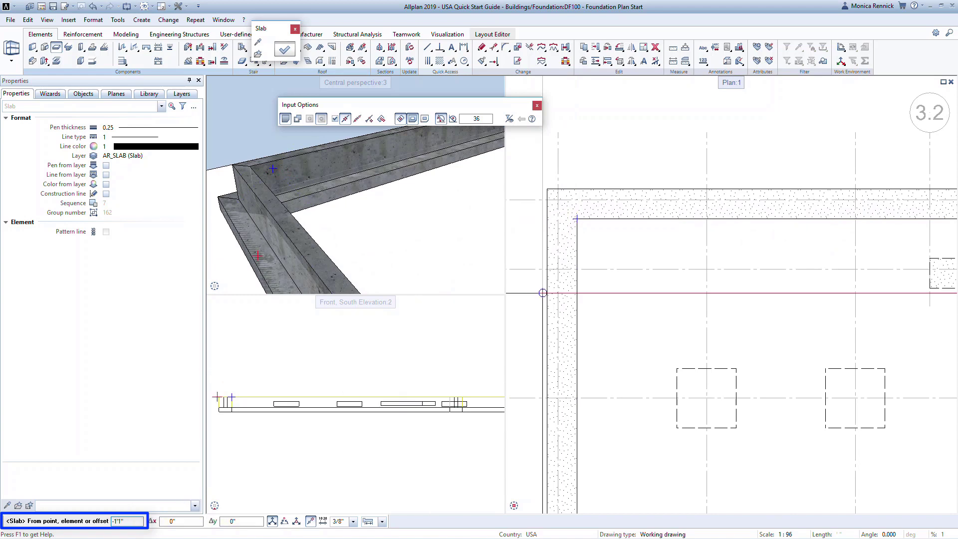
click(573, 218)
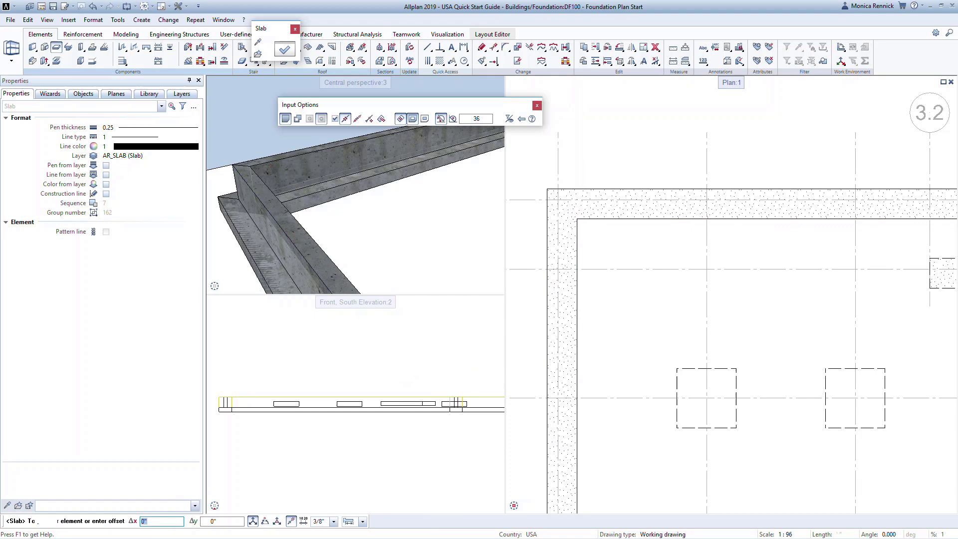
scroll(714, 213, down, 5)
scroll(714, 214, up, 6)
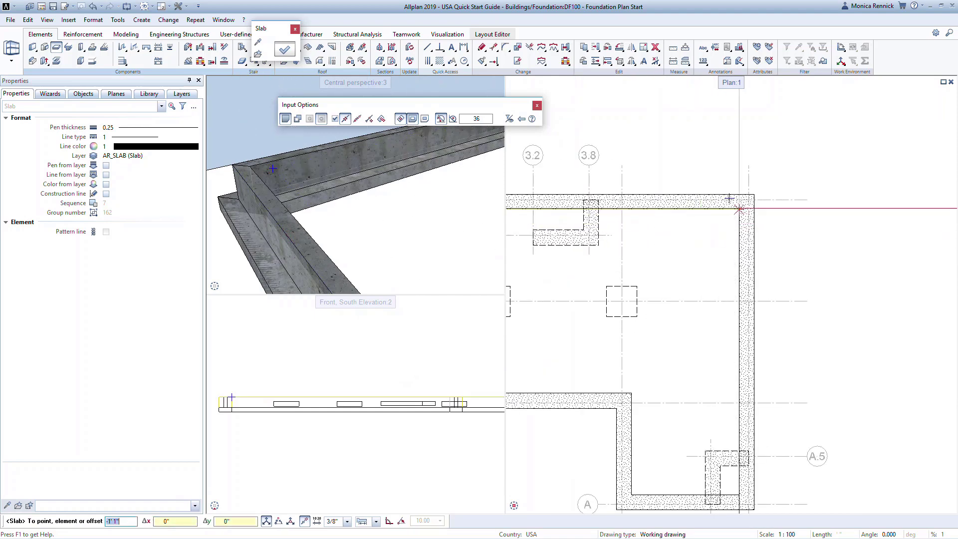
click(739, 209)
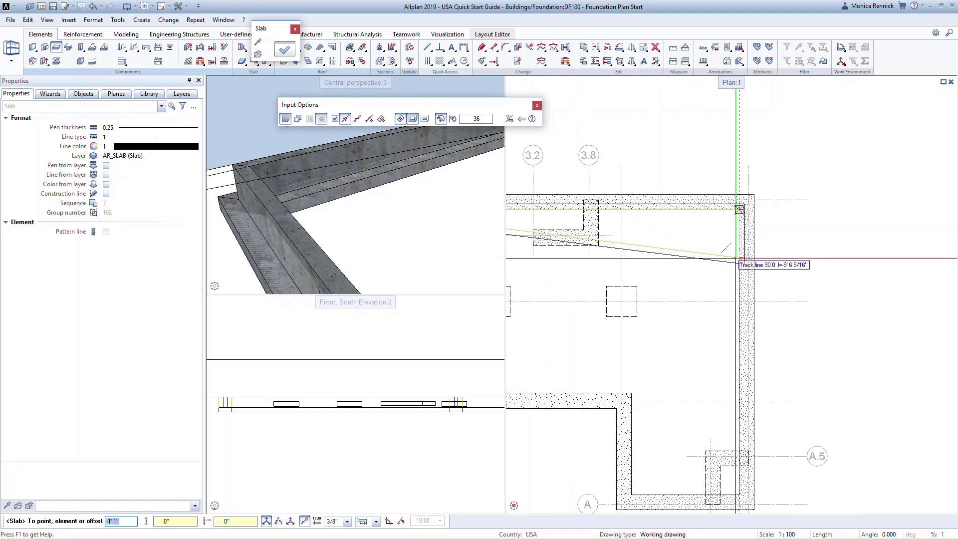
scroll(739, 262, down, 4)
scroll(745, 339, up, 6)
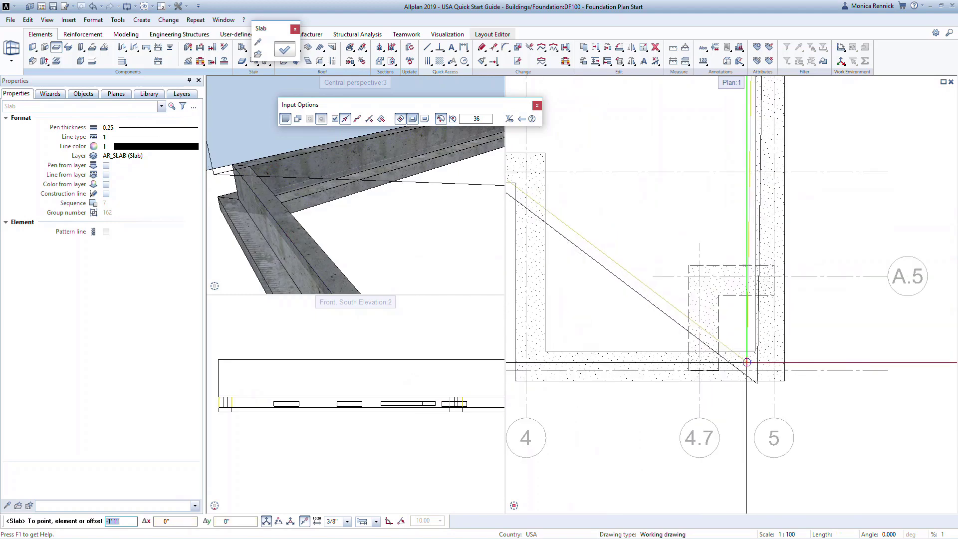
click(754, 351)
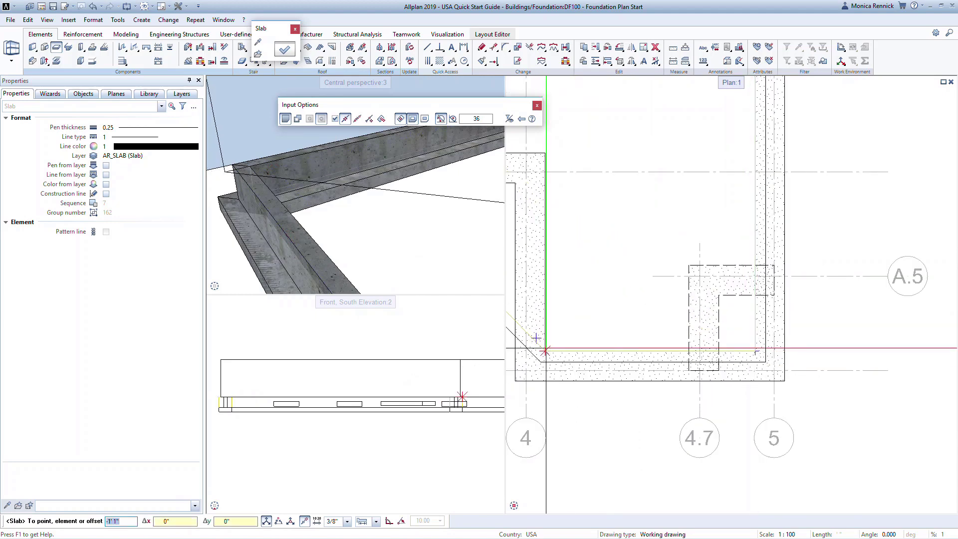
- Add the bottom-left corner, close the slab outline at its start, and inspect it in 3D
click(545, 351)
scroll(566, 209, down, 3)
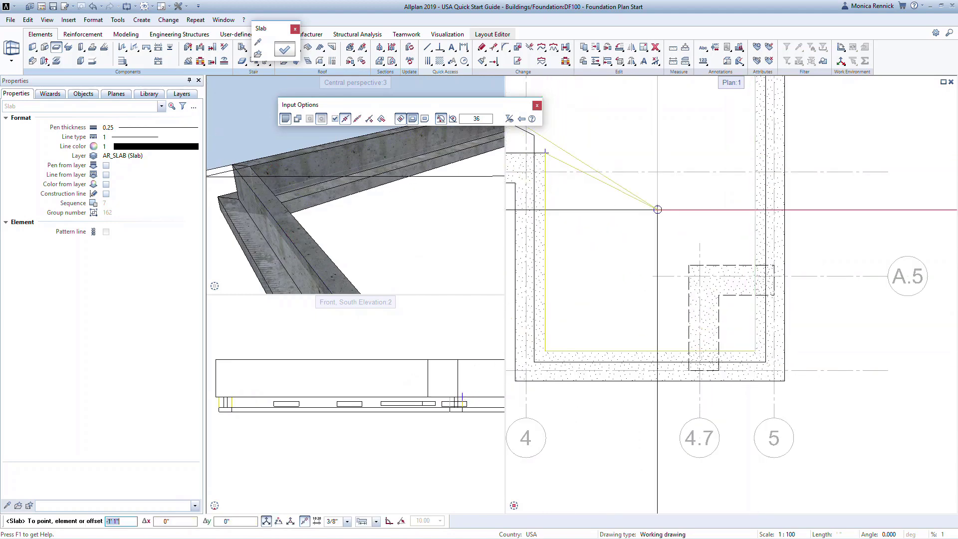
middle_drag(641, 205, 818, 246)
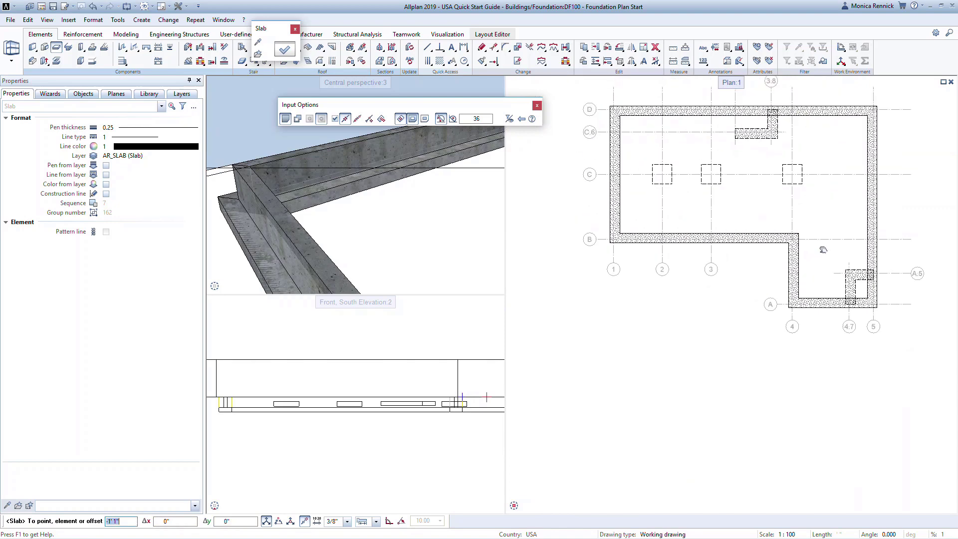
click(622, 233)
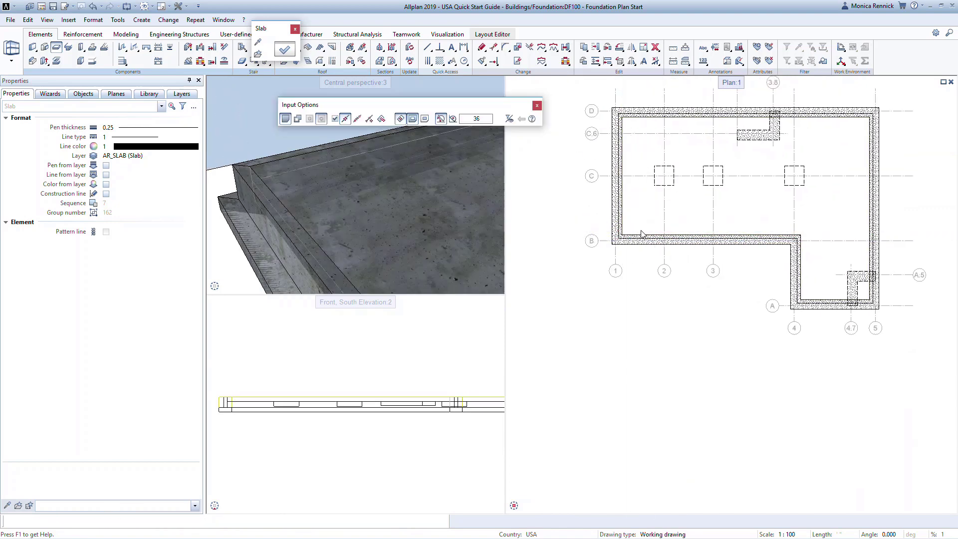
middle_drag(257, 175, 284, 209)
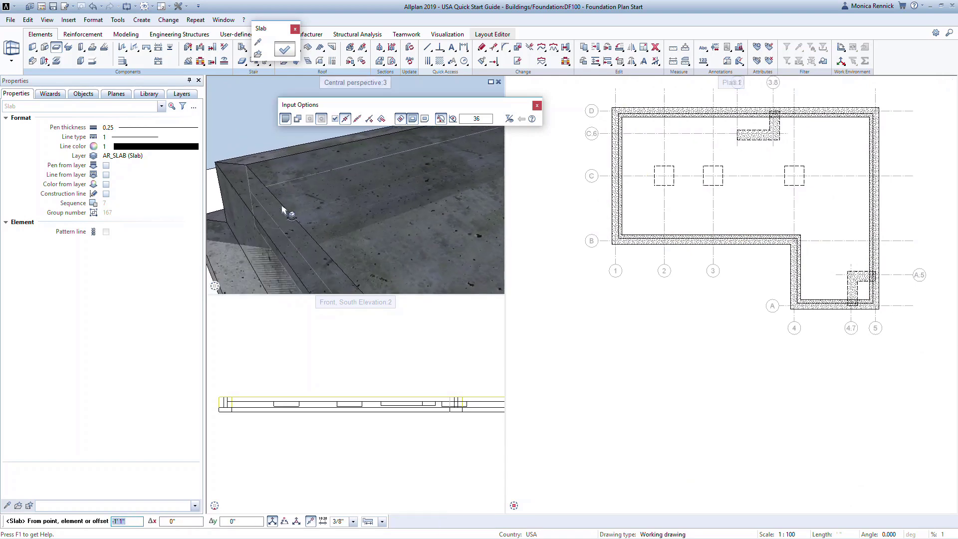
scroll(648, 304, up, 4)
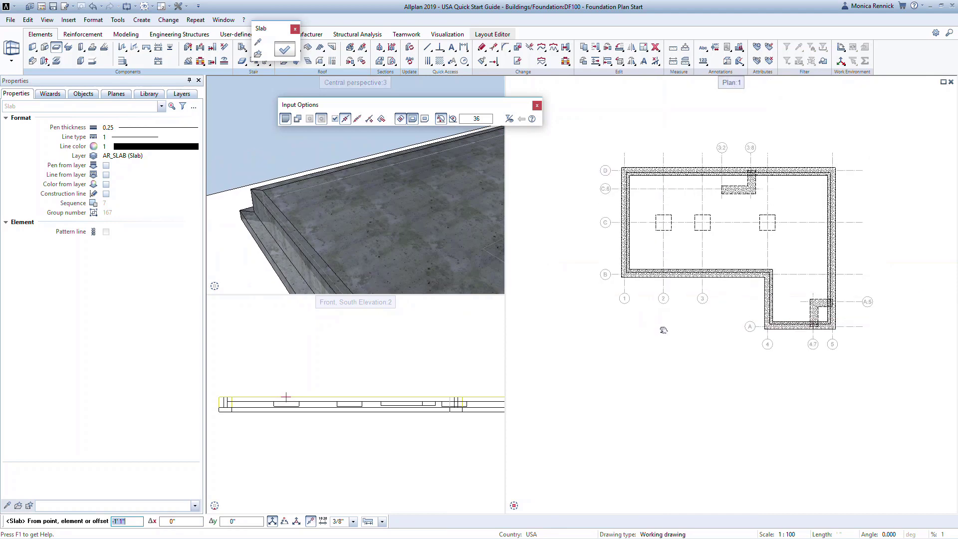
scroll(682, 325, down, 2)
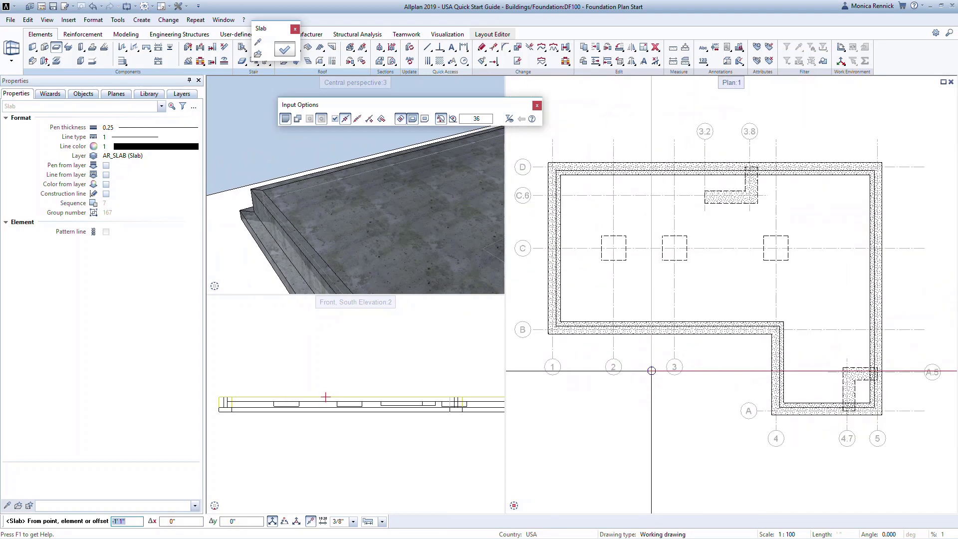
- Open drawing 200 Second Floor Plan Start as current, with 100 Foundation Plan Start as reference
key(Escape)
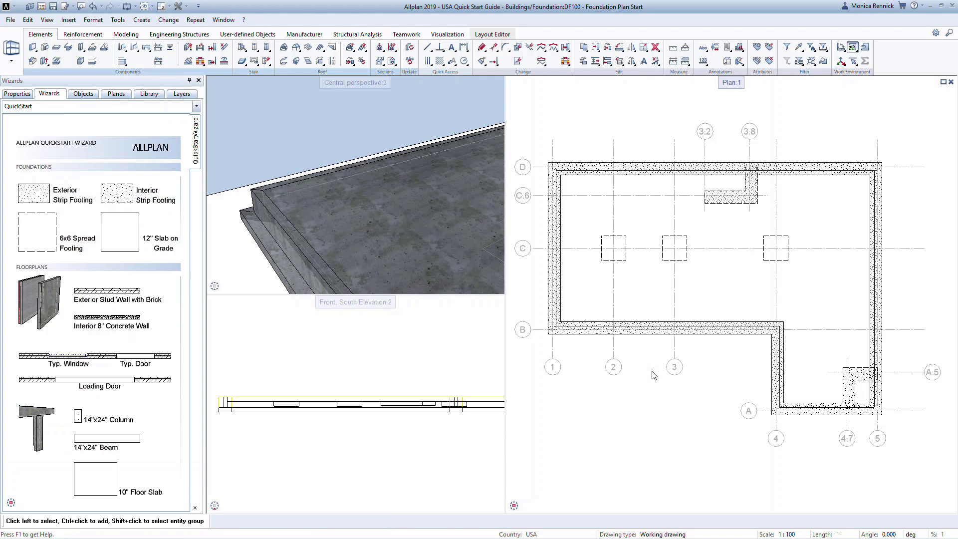
key(F2)
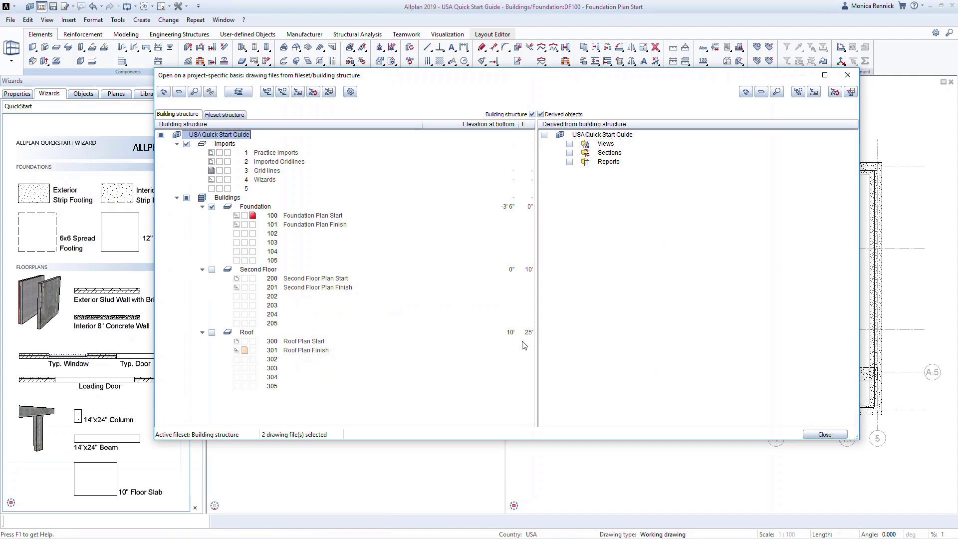
click(245, 216)
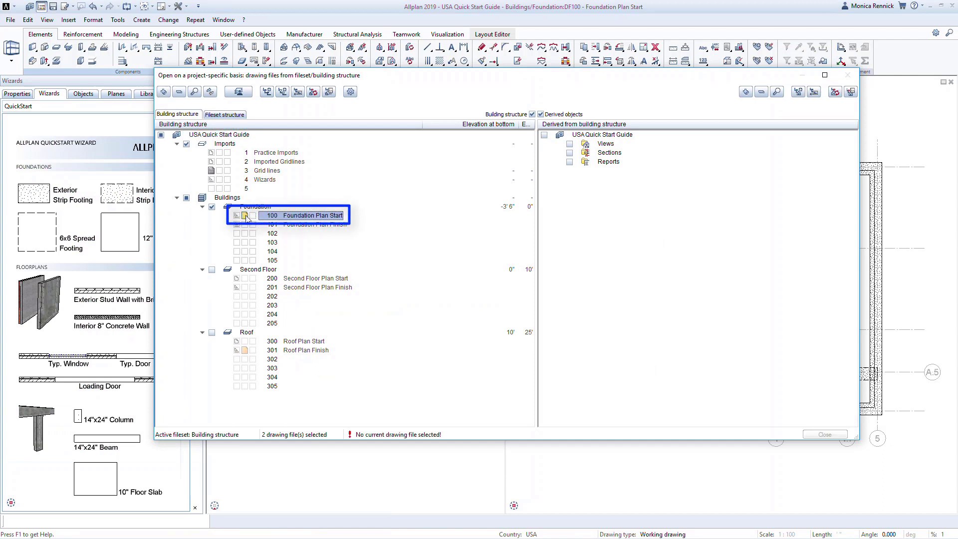
click(253, 278)
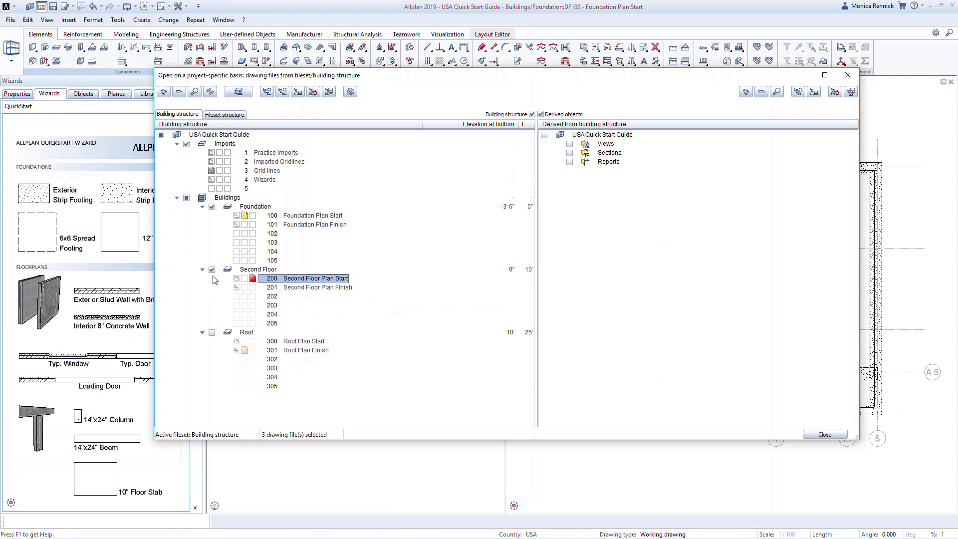
click(825, 433)
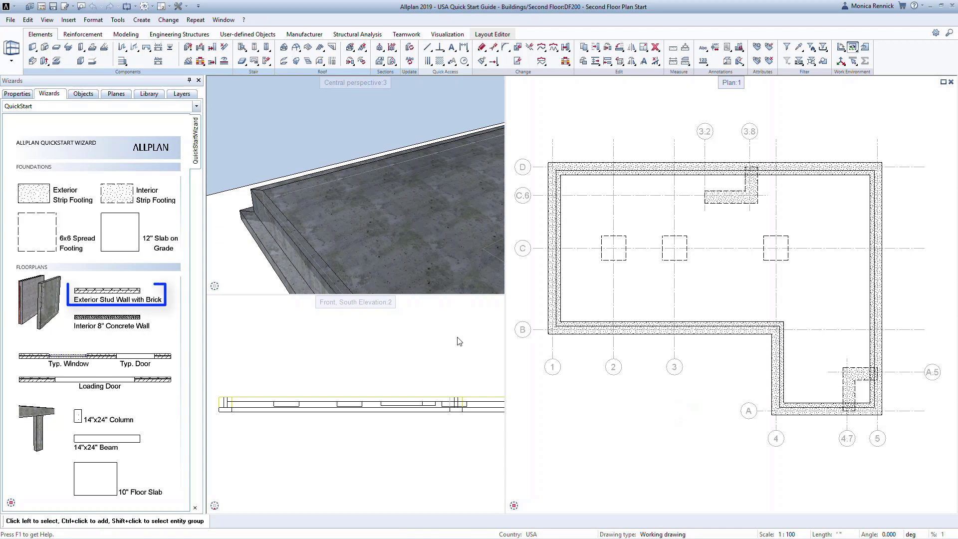
- Draw the Exterior Stud Wall with Brick from the top-left corner around the L-shaped outline
double_click(105, 296)
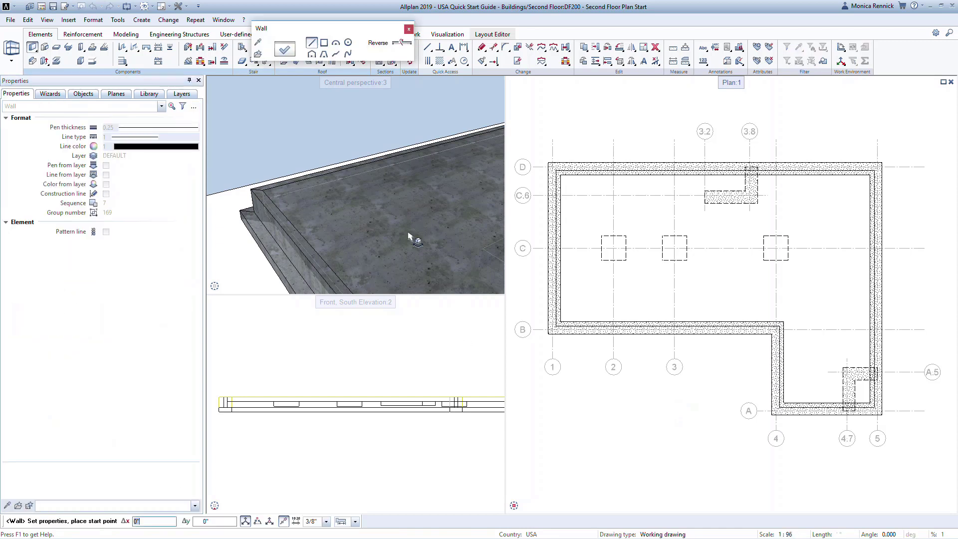
scroll(560, 174, up, 3)
click(552, 160)
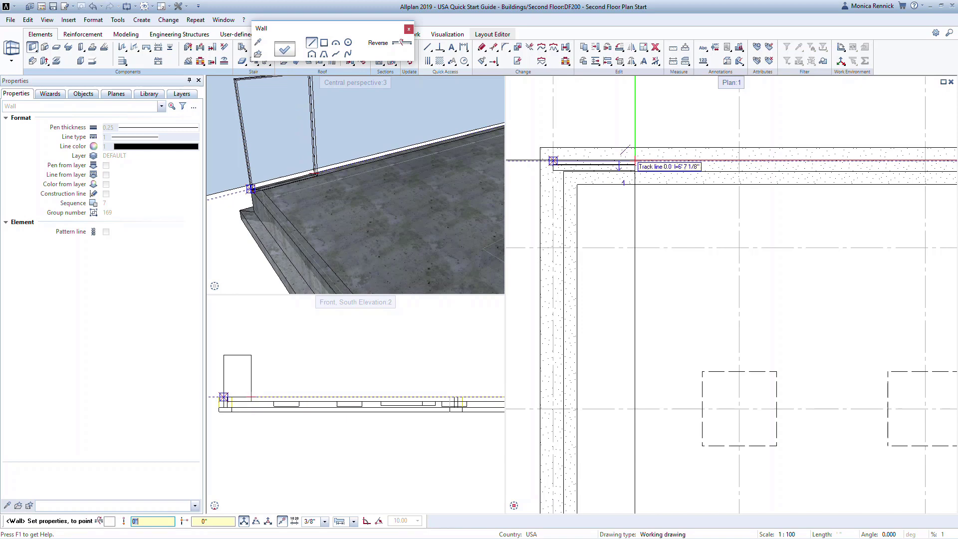
scroll(629, 150, down, 3)
scroll(781, 152, up, 3)
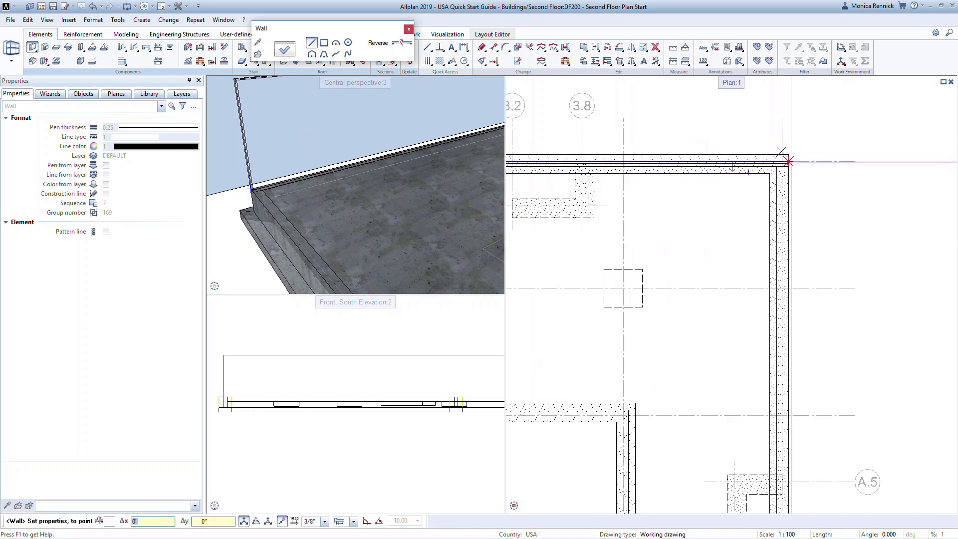
click(787, 161)
scroll(787, 161, down, 3)
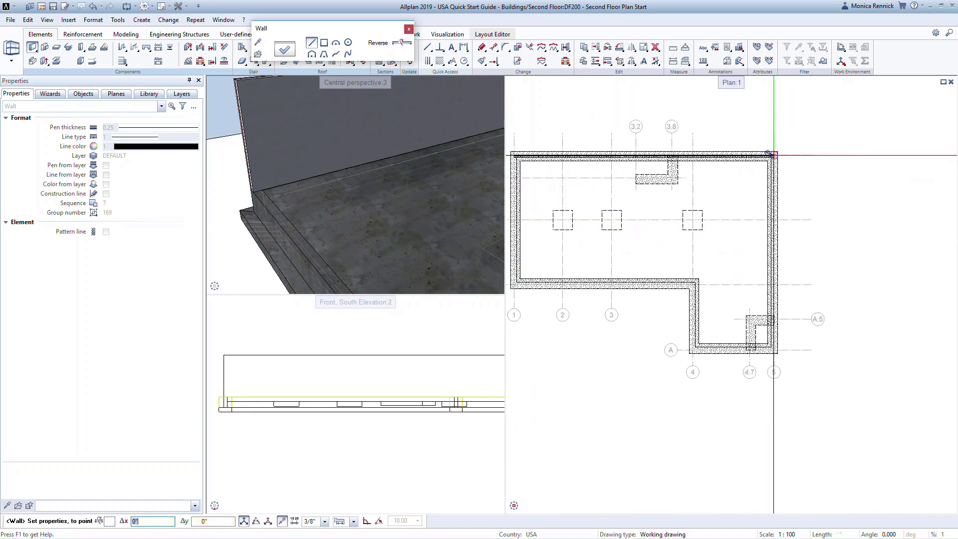
scroll(774, 352, up, 3)
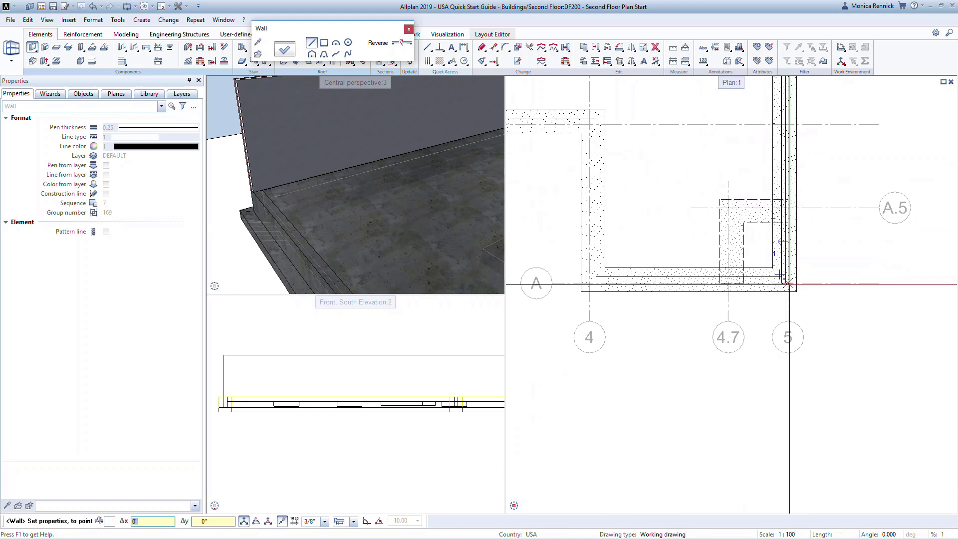
click(787, 283)
click(589, 283)
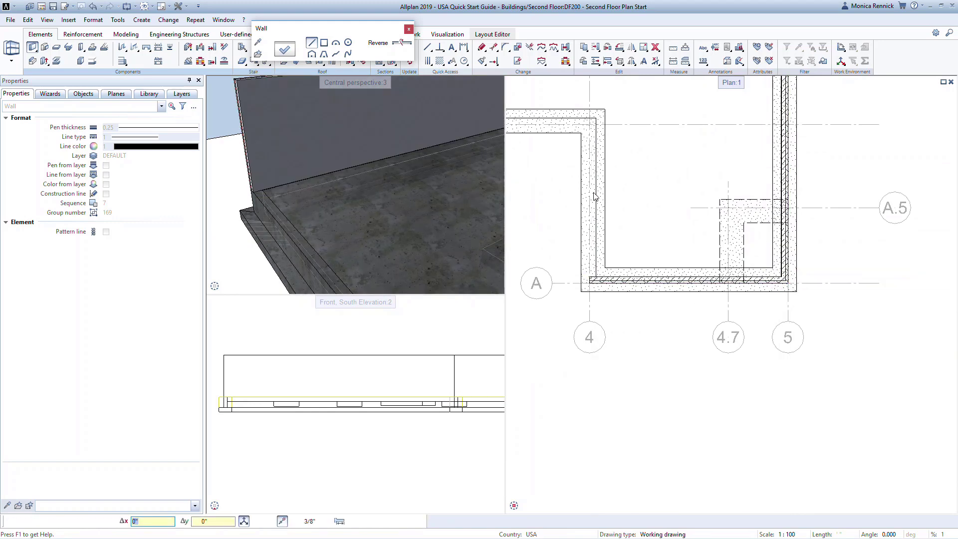
click(589, 120)
scroll(590, 162, down, 3)
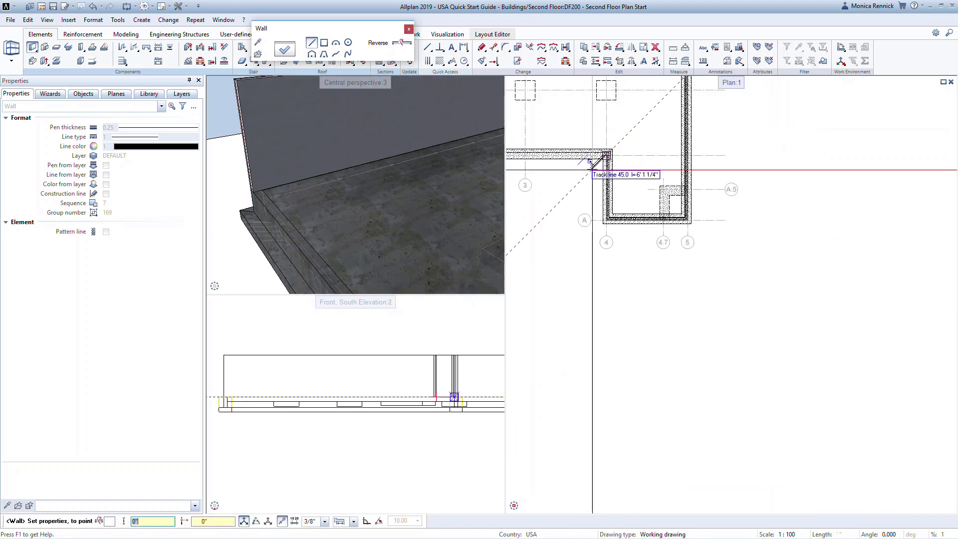
scroll(590, 166, down, 3)
scroll(578, 219, up, 3)
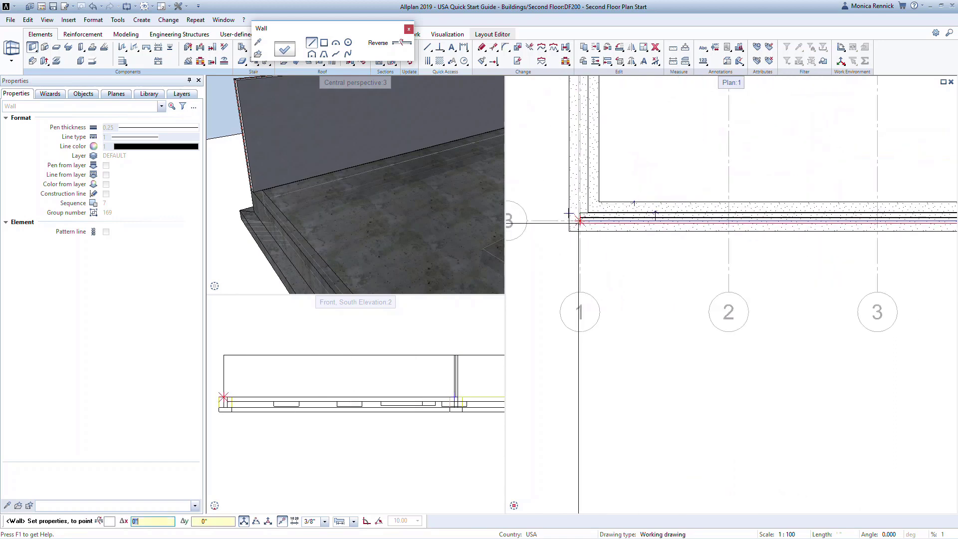
- Cancel the unfinished wall at grid 1/B, end wall placement, and zoom out the 3D view
click(578, 220)
scroll(578, 439, down, 2)
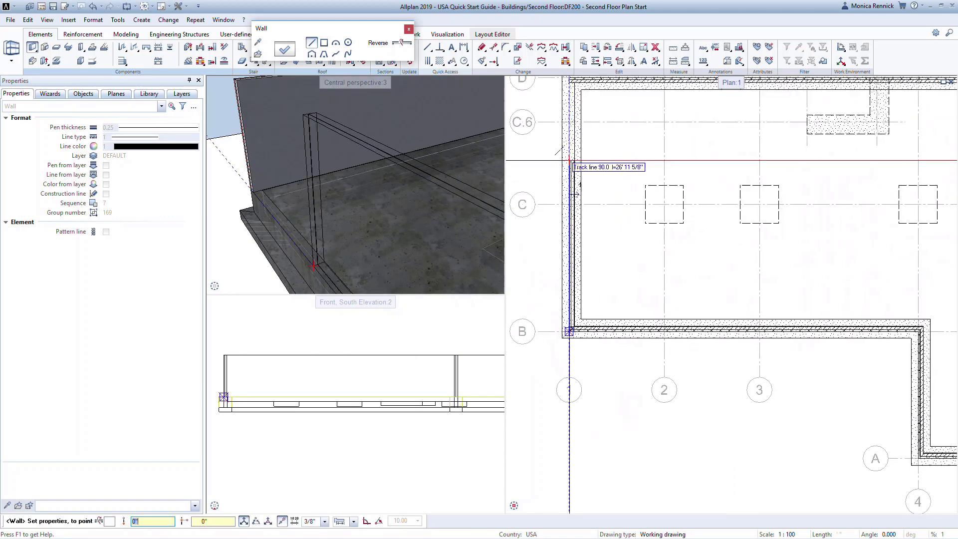
scroll(569, 150, up, 4)
key(Escape)
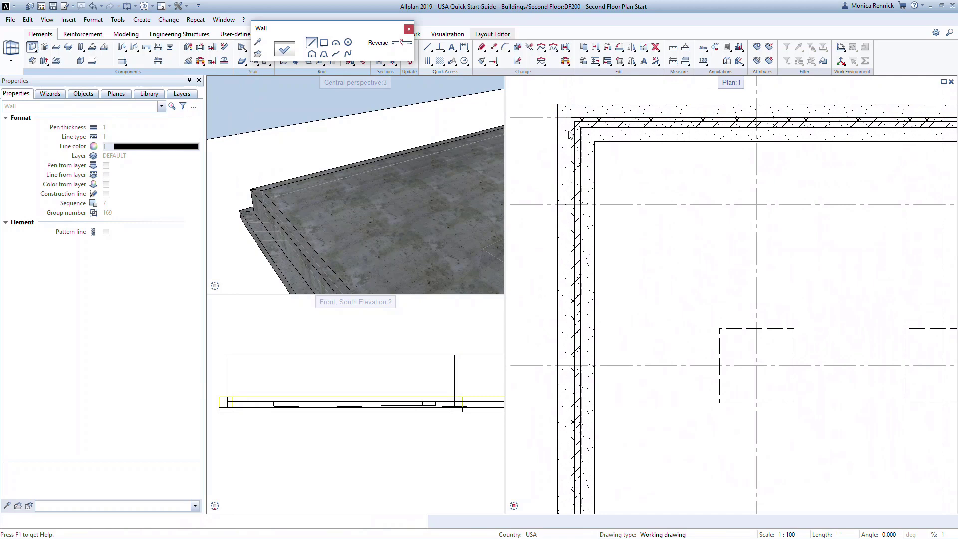
scroll(570, 134, down, 3)
scroll(557, 156, up, 4)
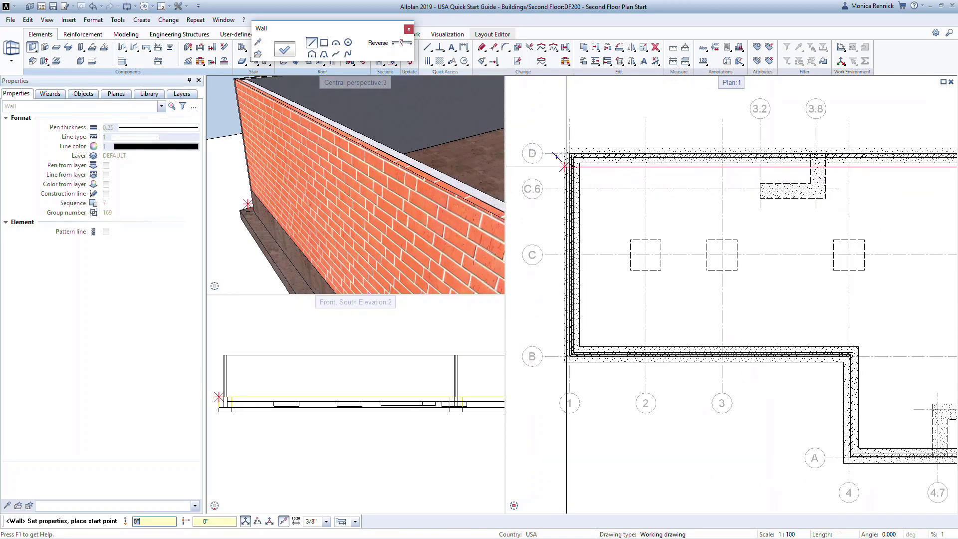
scroll(563, 166, down, 1)
key(Escape)
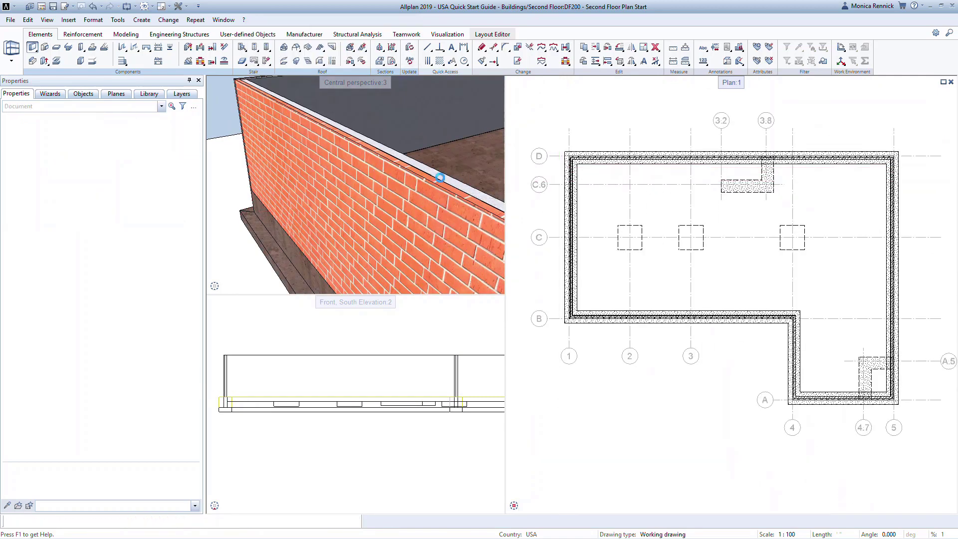
middle_click(353, 190)
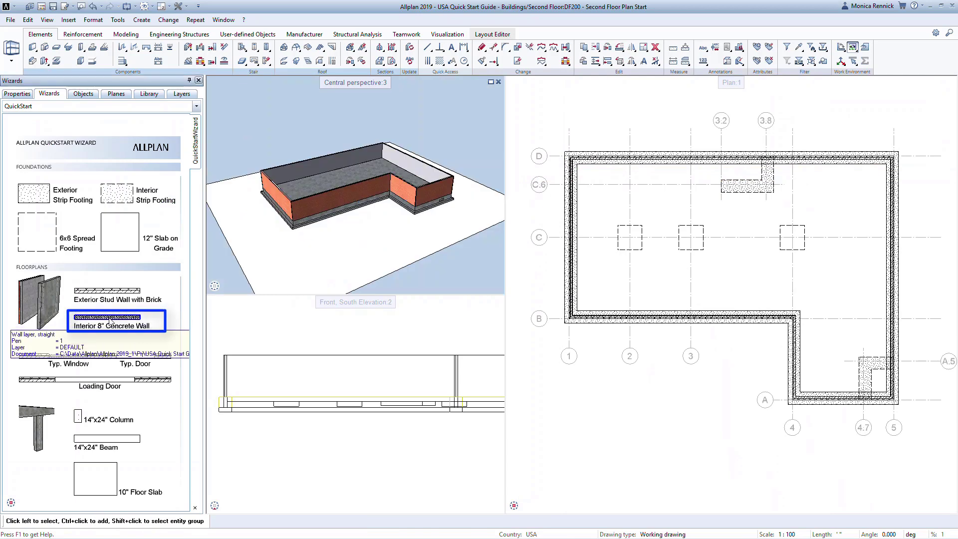
- Draw the first L-shaped Interior 8" Concrete Wall near grids 3.8/C.6
click(111, 322)
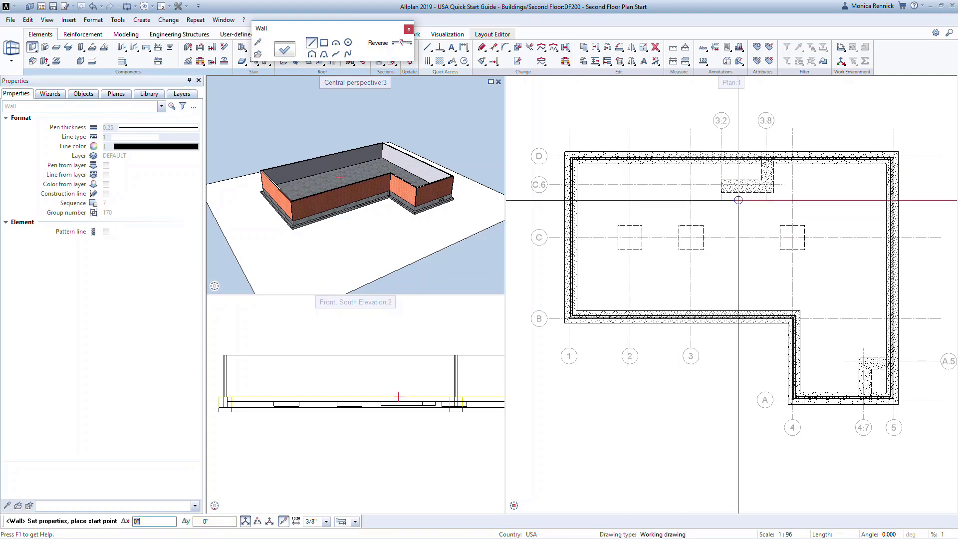
scroll(738, 200, up, 6)
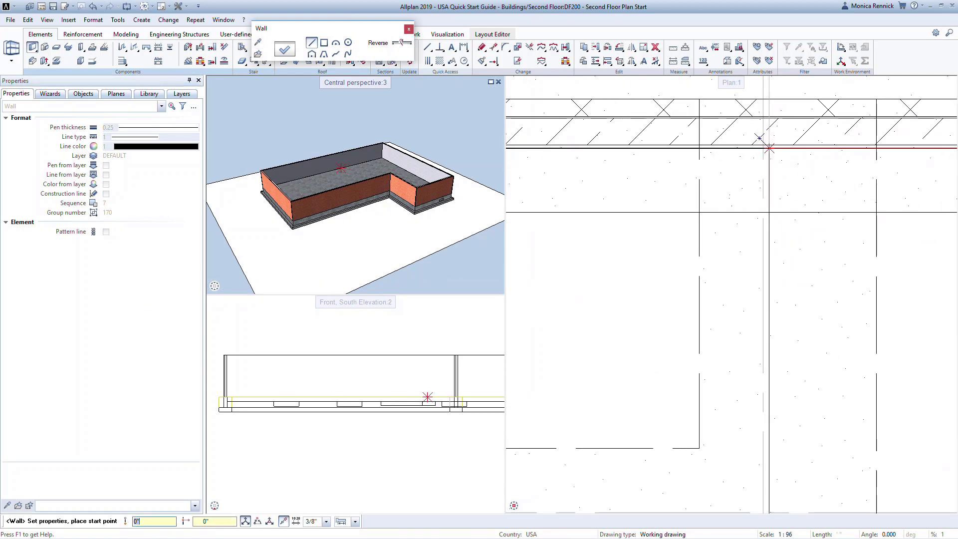
scroll(768, 144, down, 4)
click(763, 147)
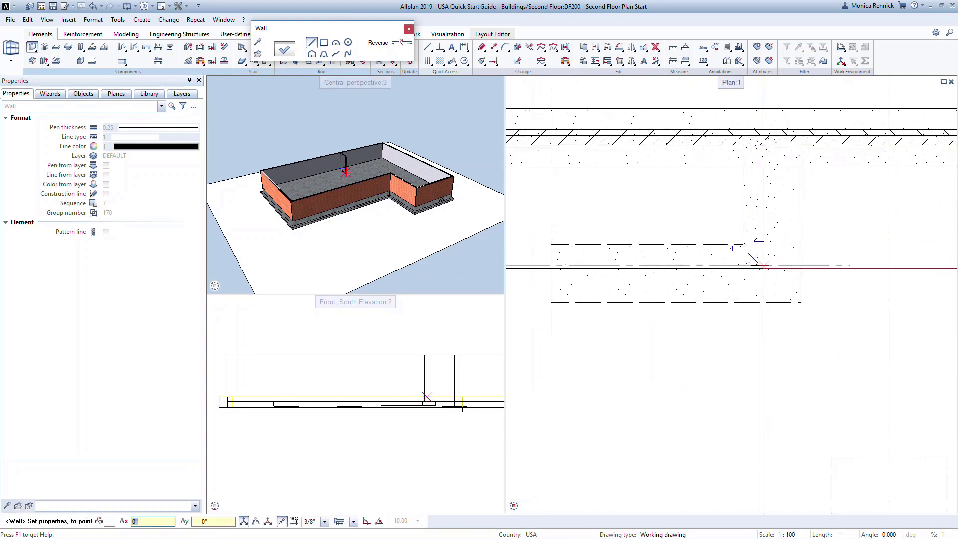
click(408, 49)
click(763, 267)
click(550, 267)
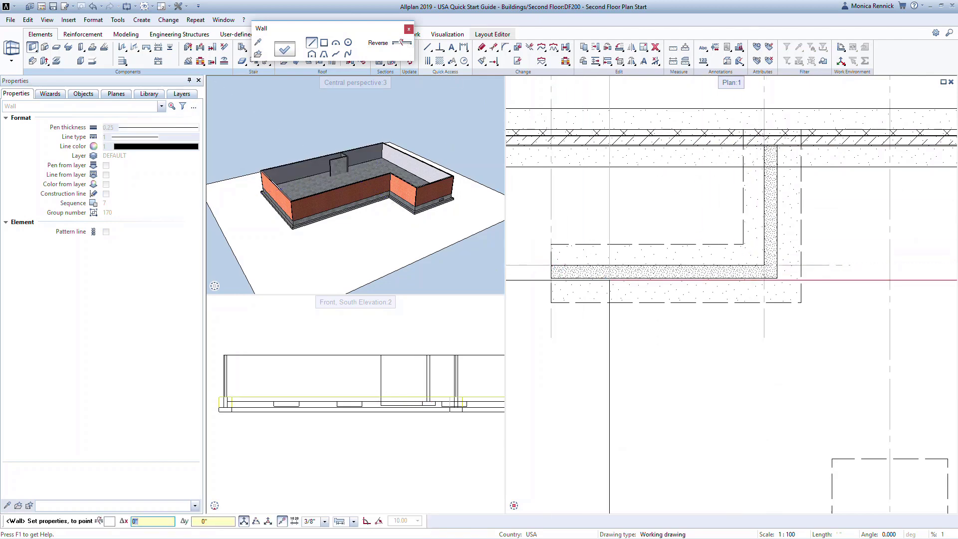
scroll(609, 280, down, 5)
key(Escape)
- Draw the second L-shaped interior concrete wall from the east wall near grids 4.7/A.5
scroll(748, 349, up, 5)
click(808, 352)
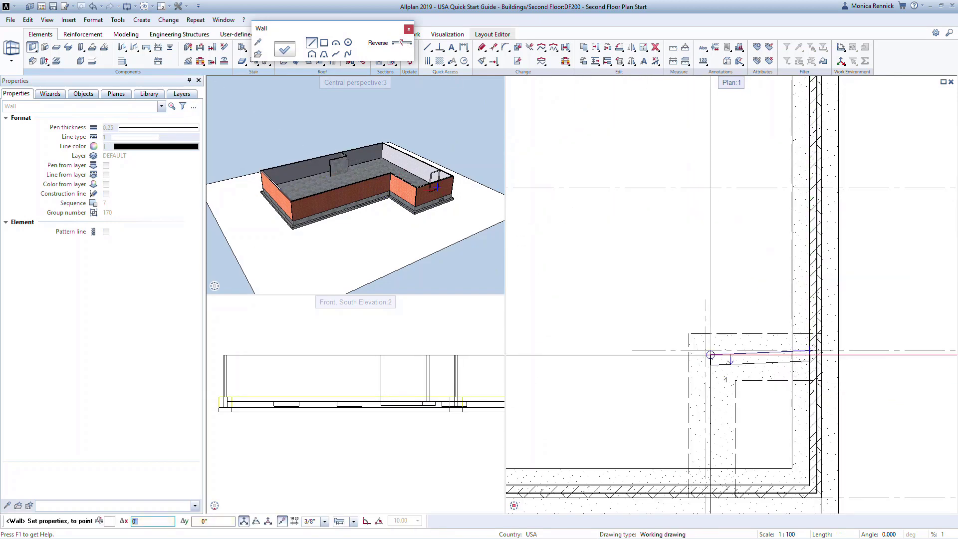
click(710, 355)
click(710, 467)
key(Escape)
scroll(773, 442, down, 3)
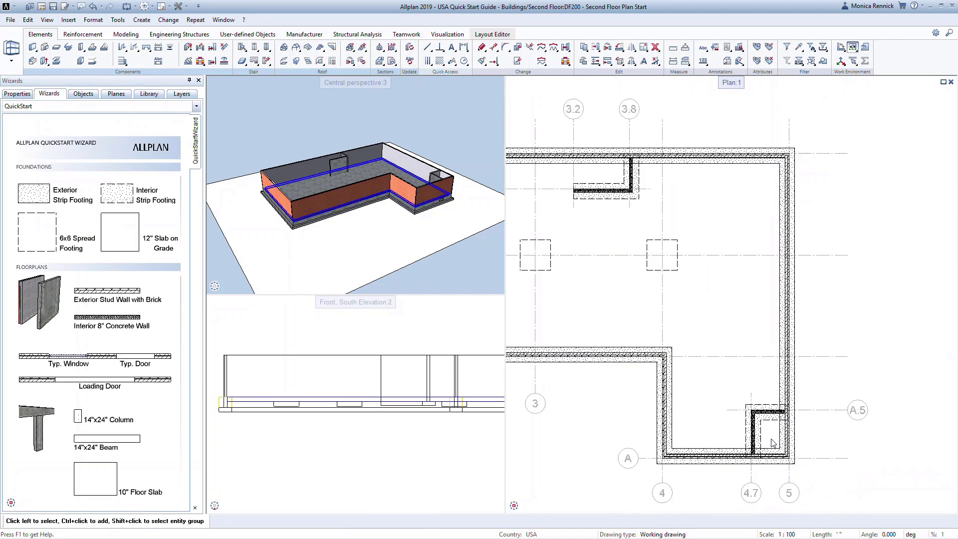
scroll(772, 442, down, 2)
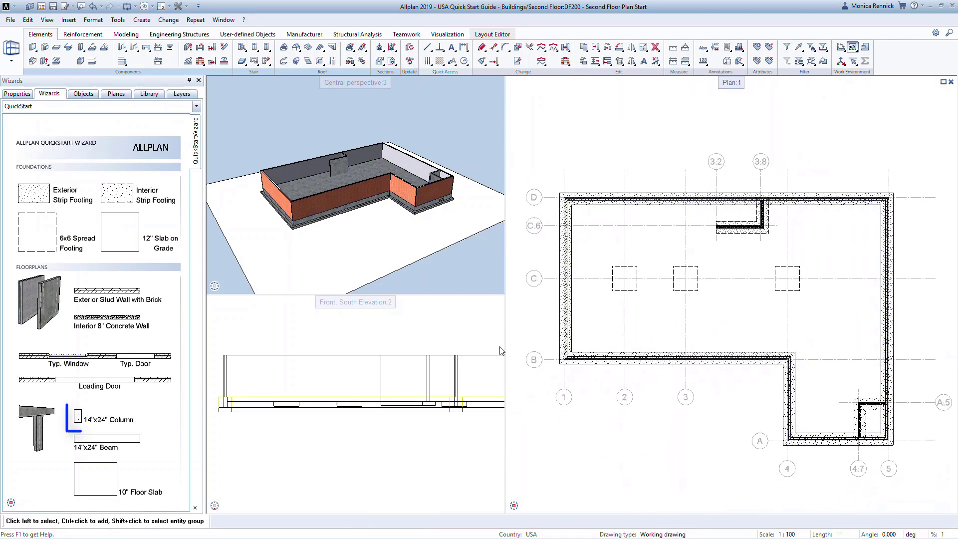
- Place 14"x24" columns at grid intersections 2/C and 3/C
click(79, 422)
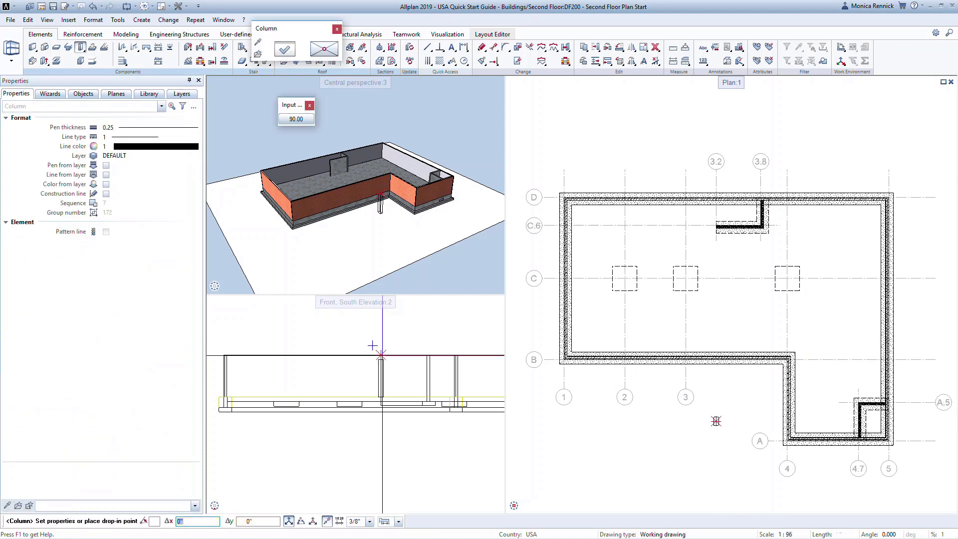
click(624, 278)
click(685, 280)
click(685, 280)
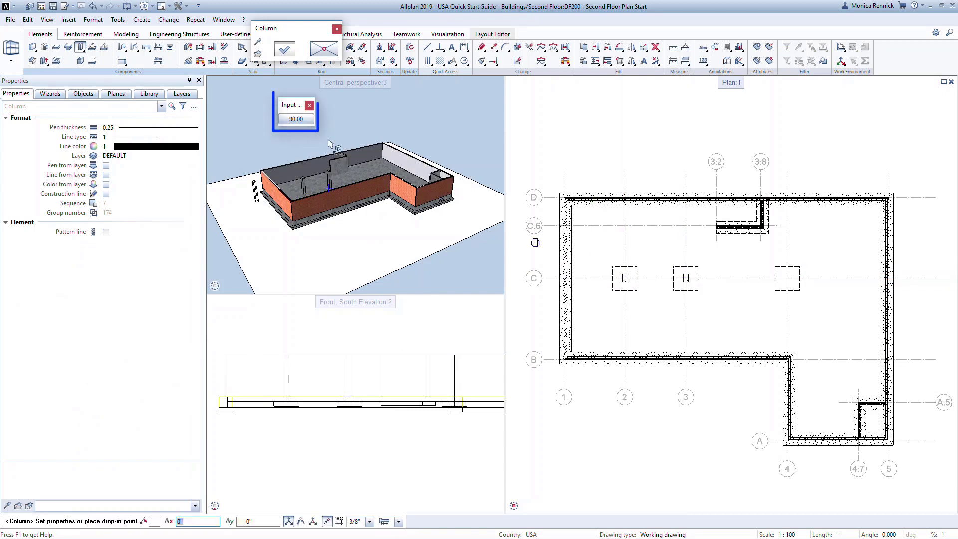
- Set the column angle to 90 degrees and place a rotated column at grid 4/C
click(307, 122)
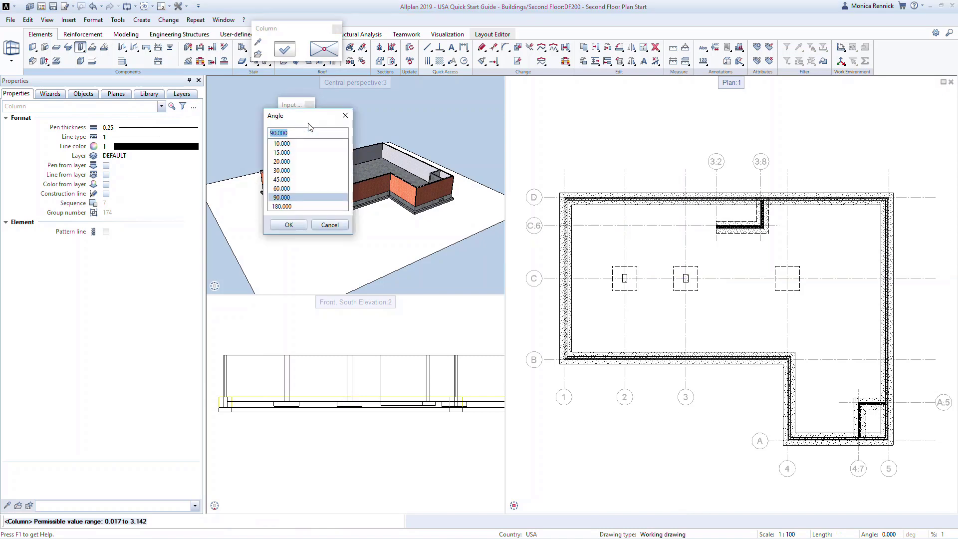
click(289, 225)
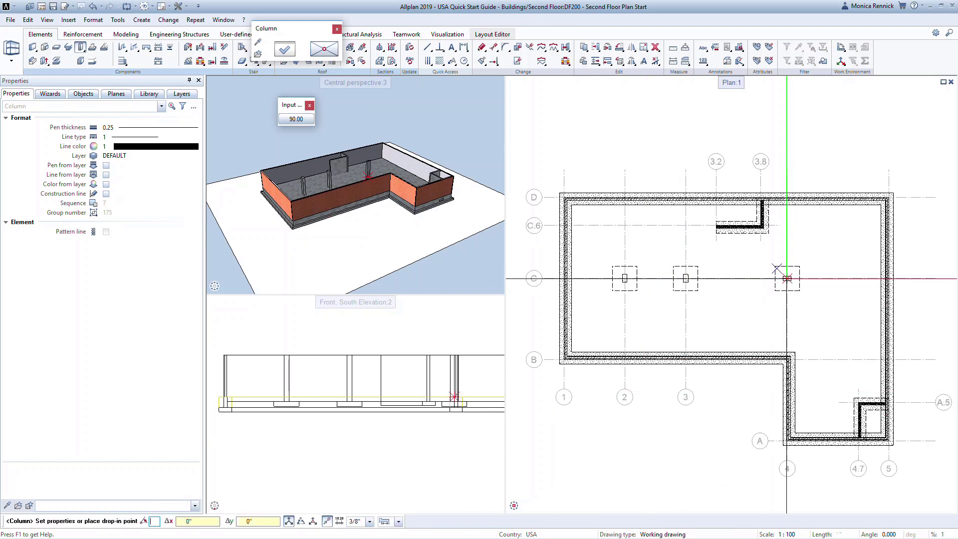
scroll(786, 278, up, 5)
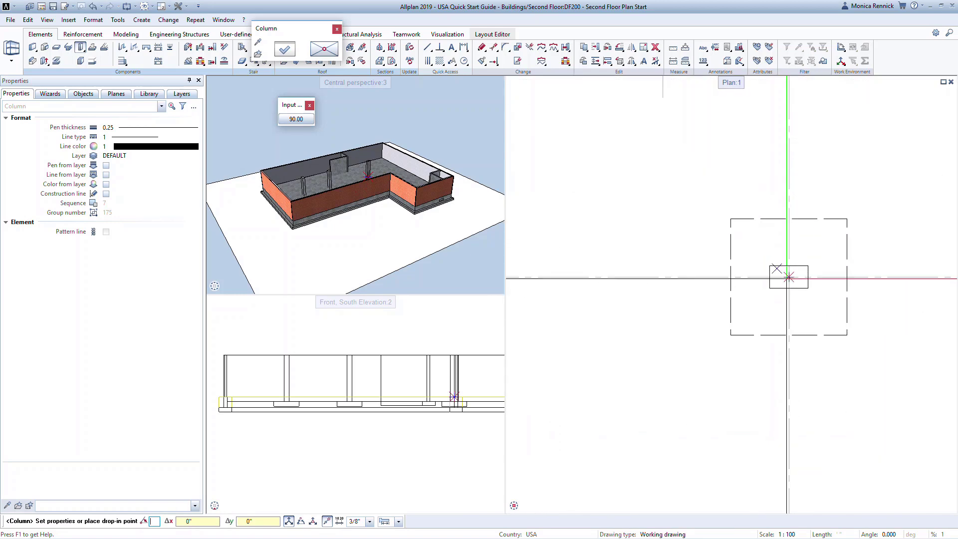
click(788, 277)
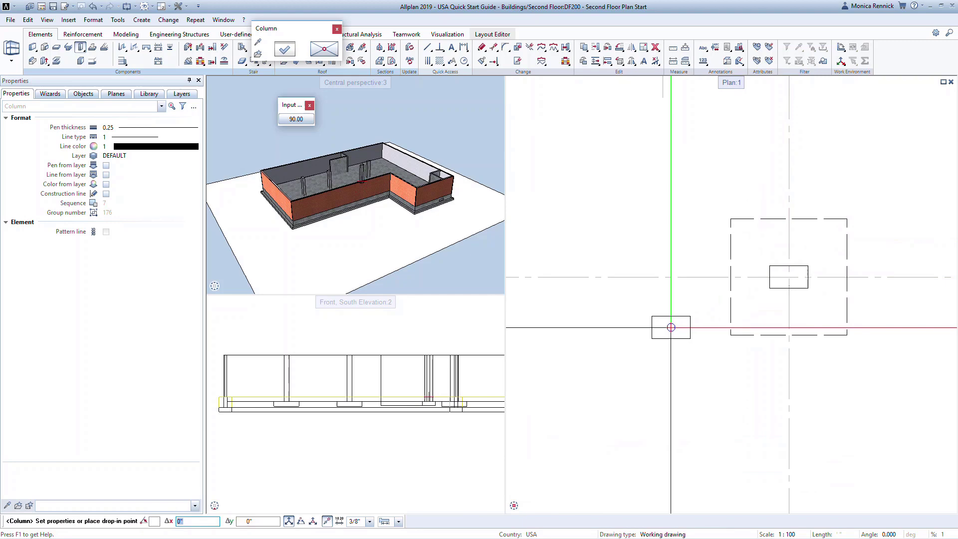
key(Escape)
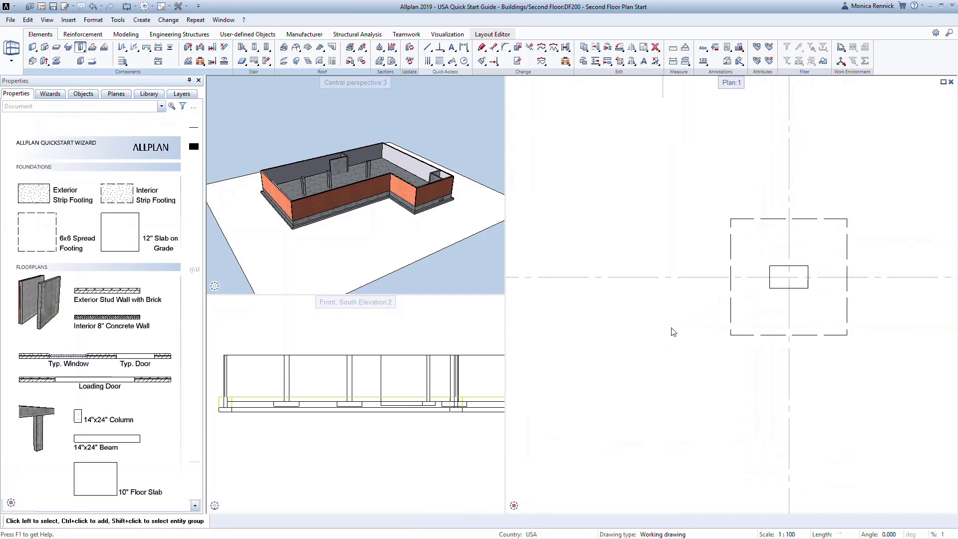
scroll(688, 327, down, 3)
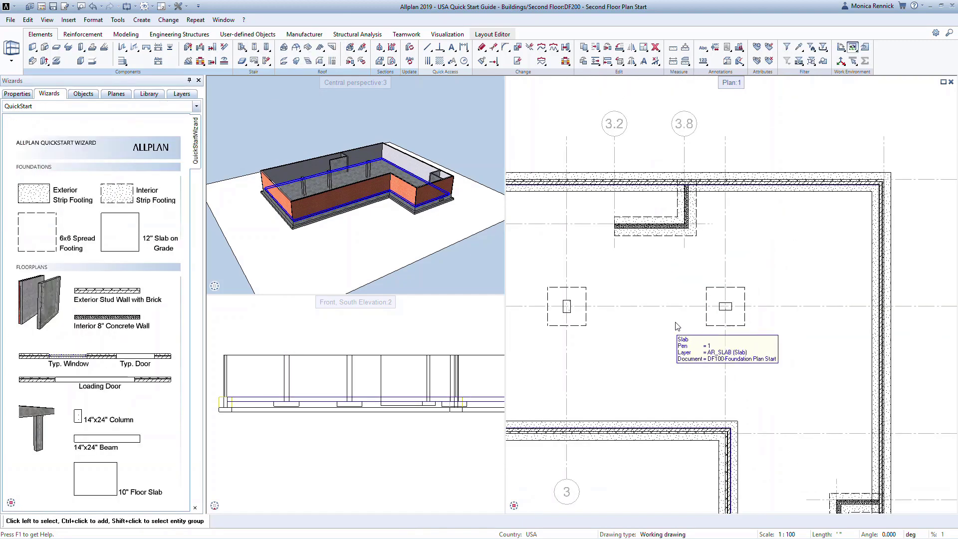
middle_drag(696, 322, 719, 280)
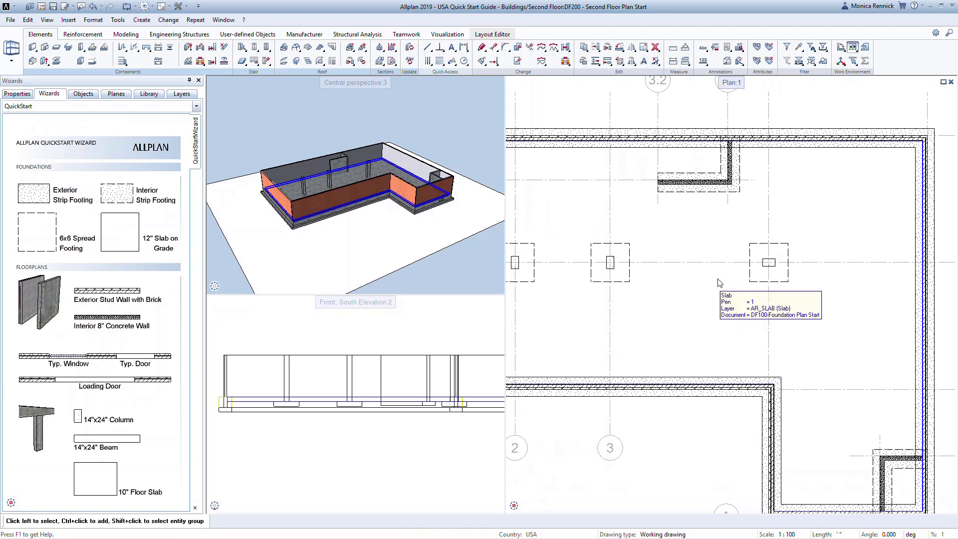
- Draw a 14"x24" downstand beam from a column to the exterior wall
click(108, 441)
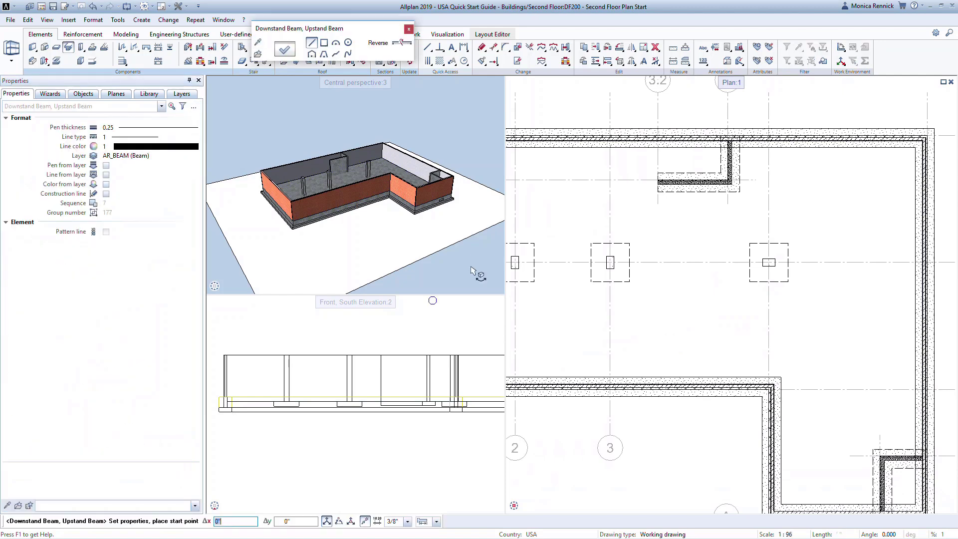
scroll(608, 140, up, 3)
scroll(608, 140, up, 2)
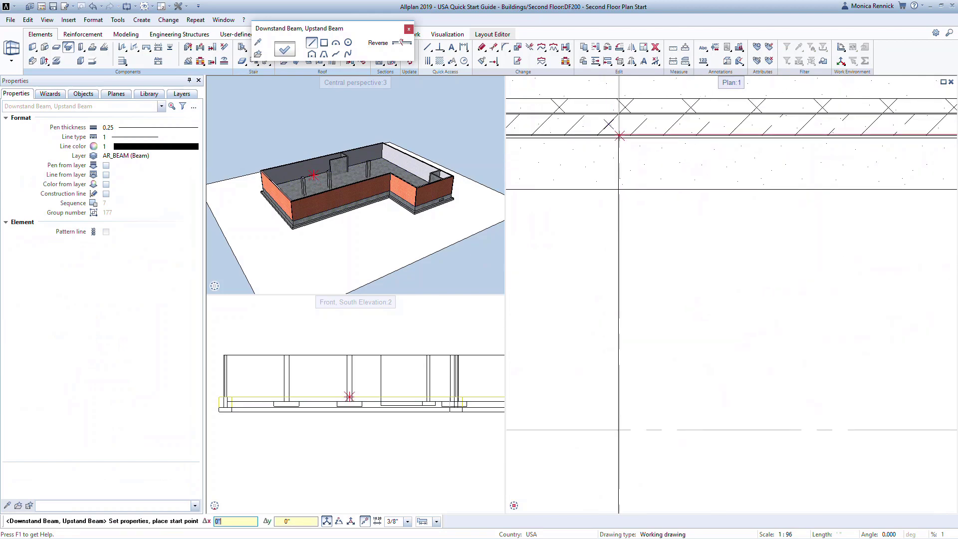
scroll(619, 135, down, 4)
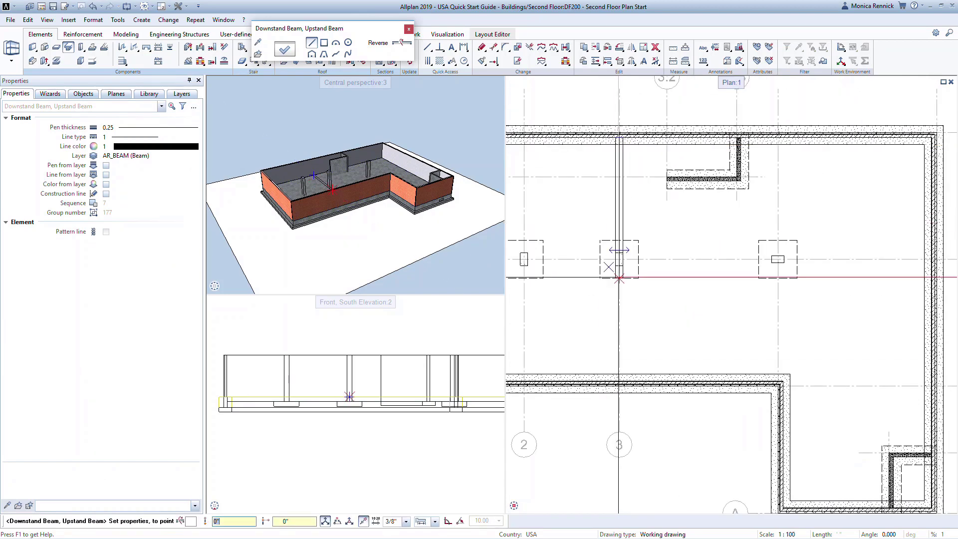
scroll(606, 349, up, 5)
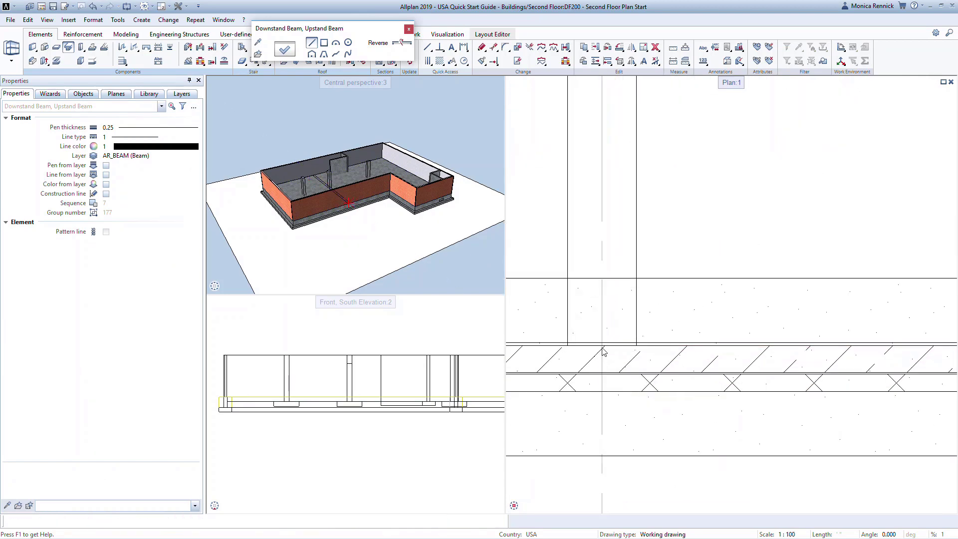
scroll(600, 370, down, 5)
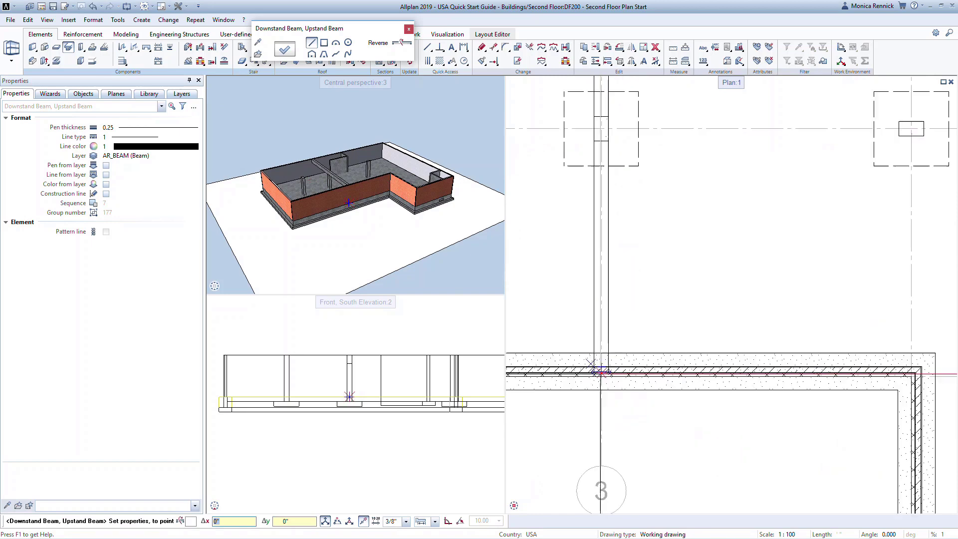
scroll(601, 370, down, 2)
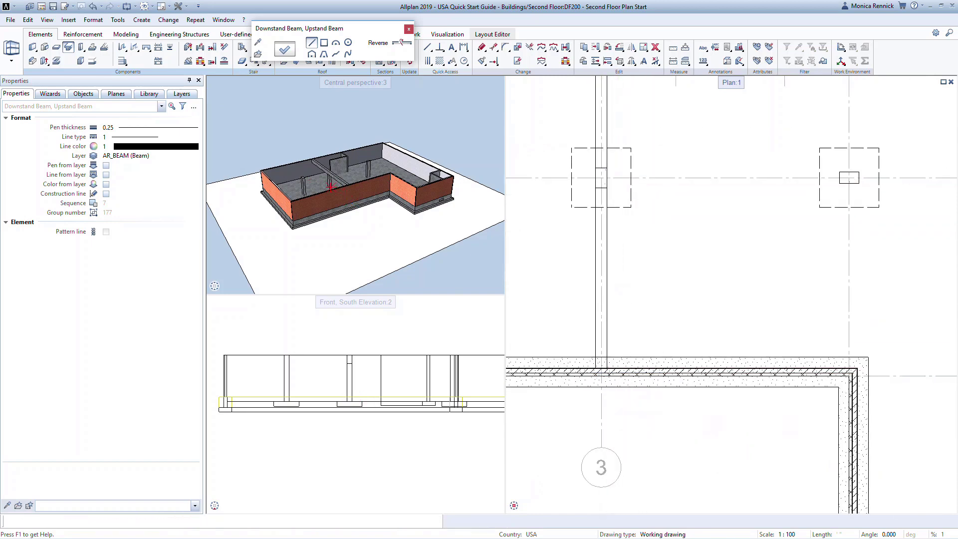
scroll(608, 169, down, 3)
click(607, 168)
scroll(842, 174, up, 4)
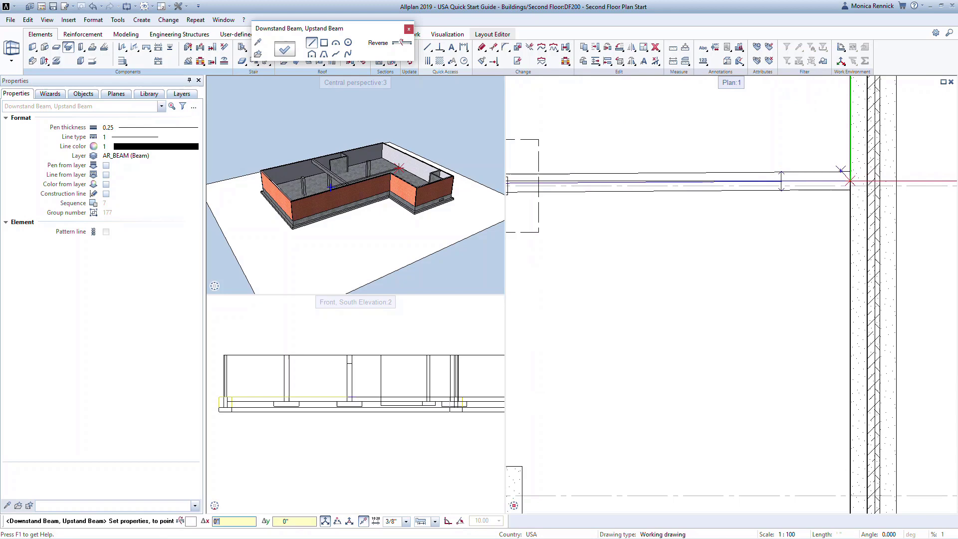
scroll(849, 181, up, 3)
click(853, 187)
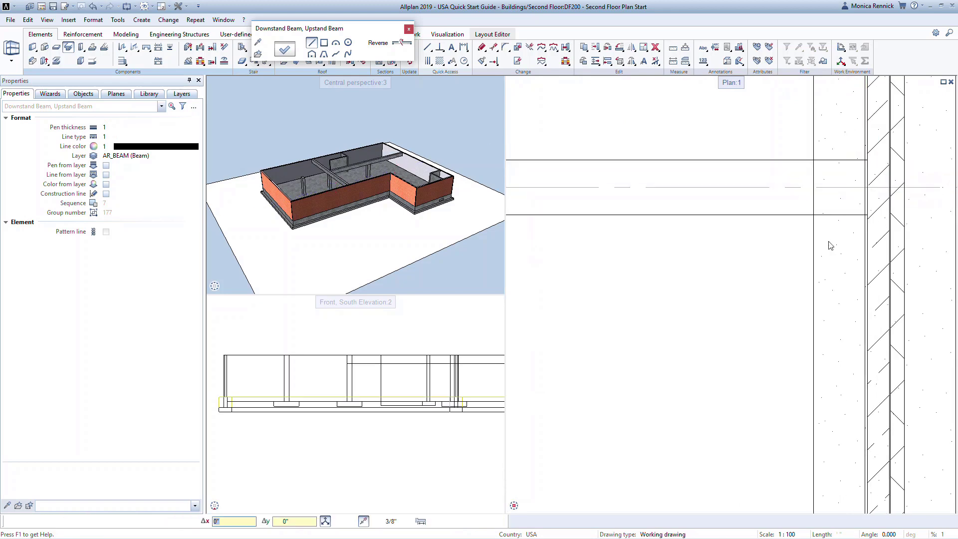
scroll(830, 245, down, 5)
- Orbit the 3D view to check the interior columns and beams, then end the beam tool
middle_drag(674, 256, 777, 274)
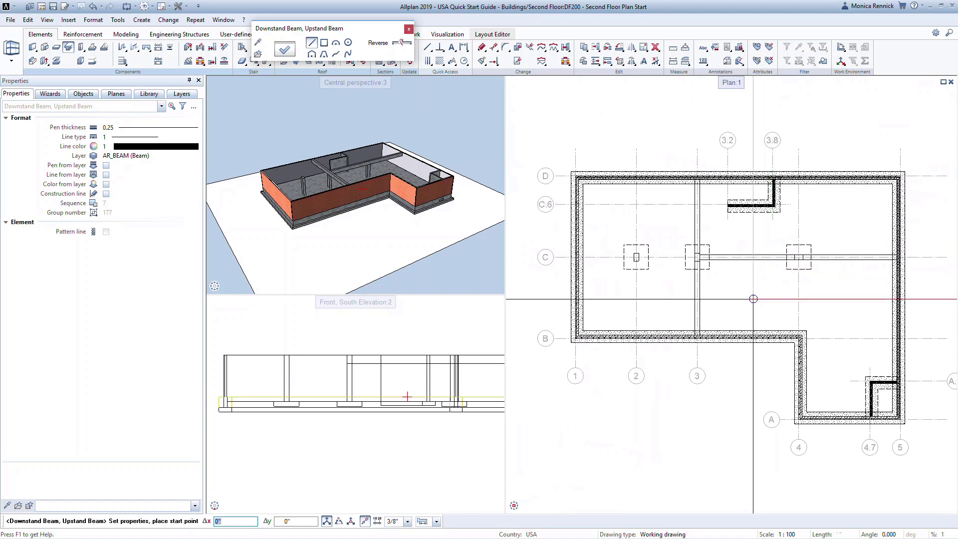
scroll(342, 195, up, 10)
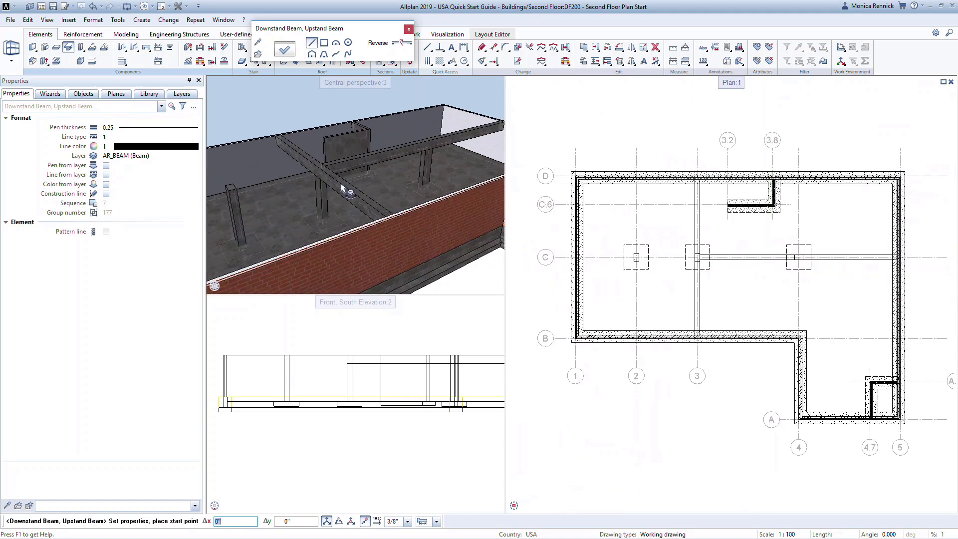
drag(355, 235, 195, 297)
scroll(322, 197, down, 3)
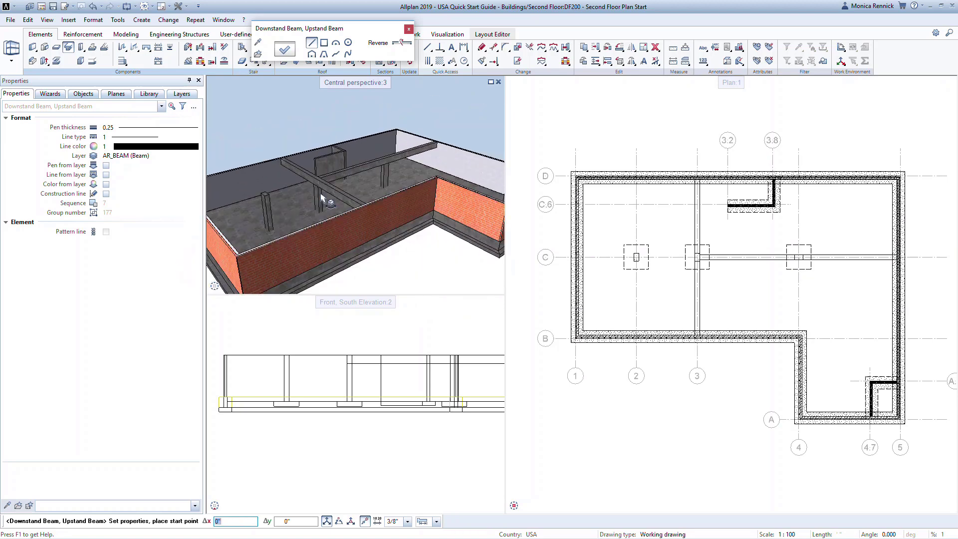
scroll(322, 197, down, 3)
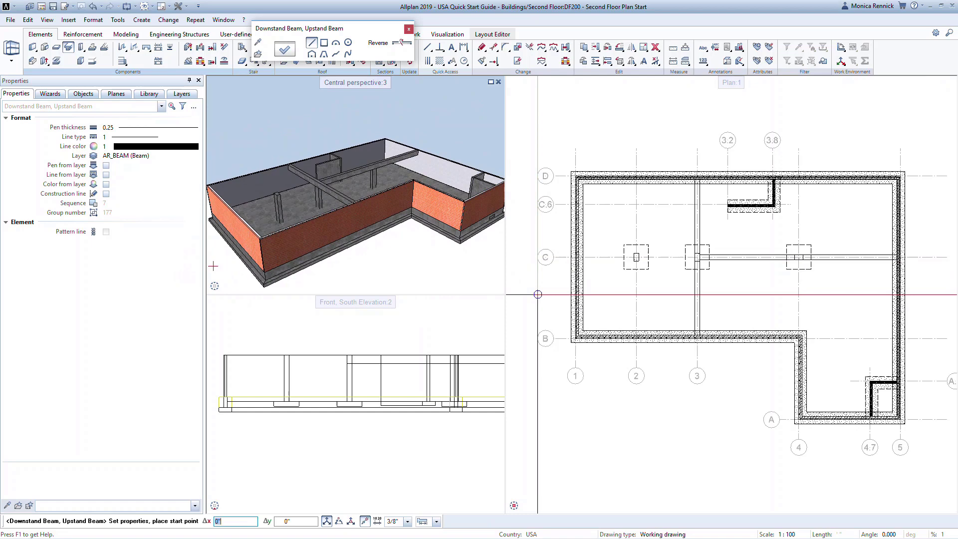
key(Escape)
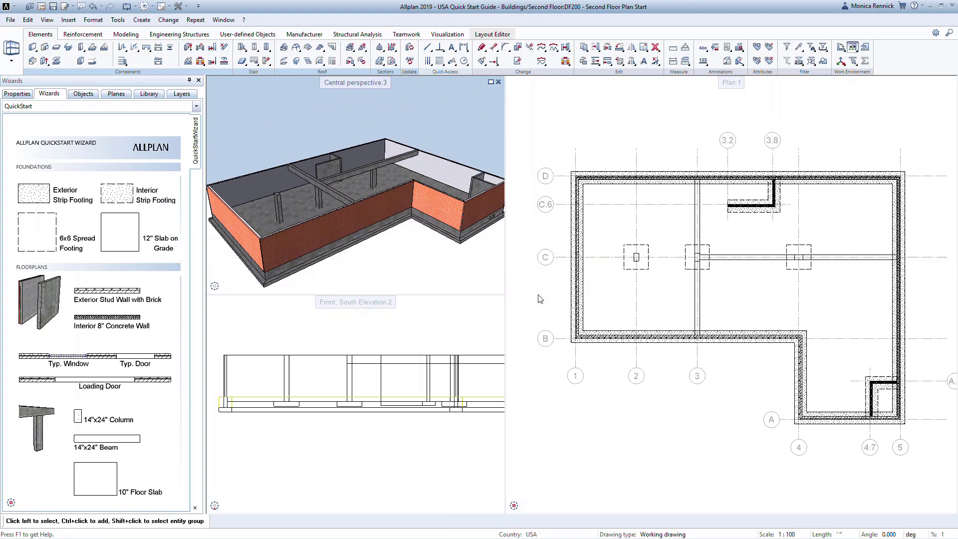
- Place the 10" Floor Slab by picking the top-left, bottom-right and bottom-left wall corners
double_click(105, 476)
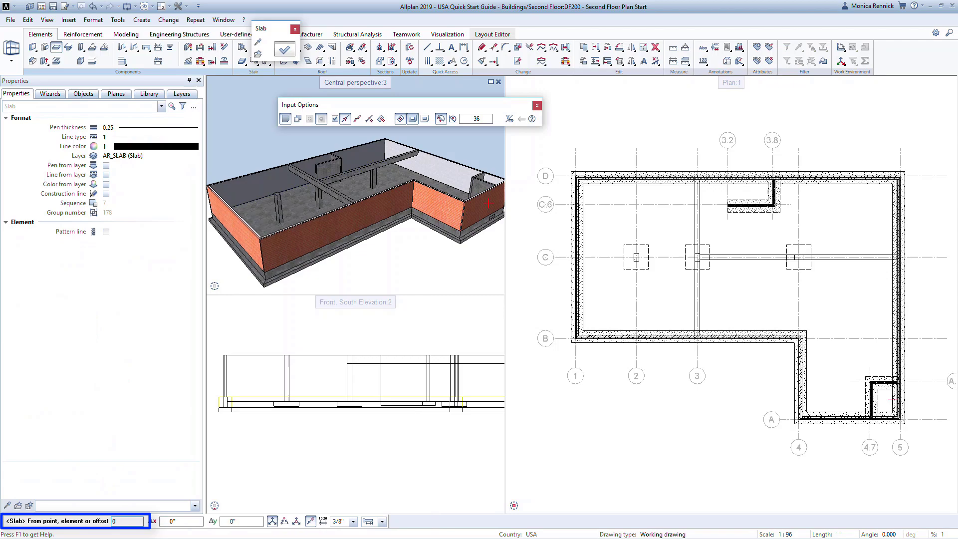
scroll(568, 186, up, 5)
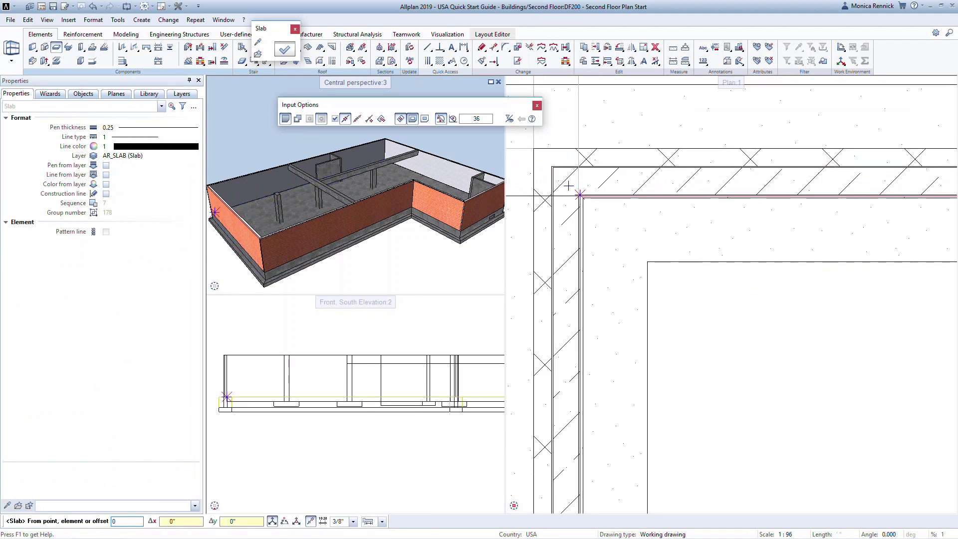
click(569, 186)
scroll(569, 186, down, 5)
scroll(798, 249, up, 3)
scroll(851, 362, down, 3)
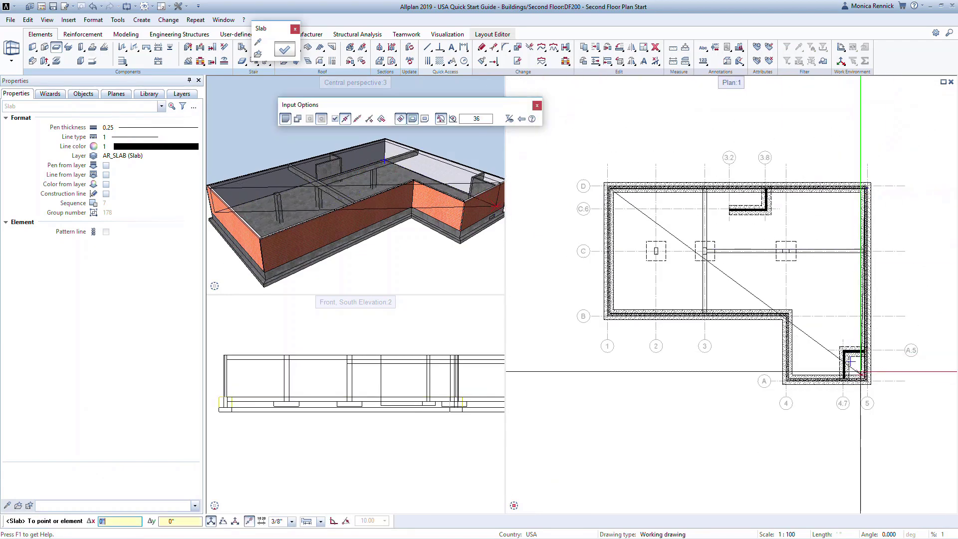
scroll(850, 362, up, 5)
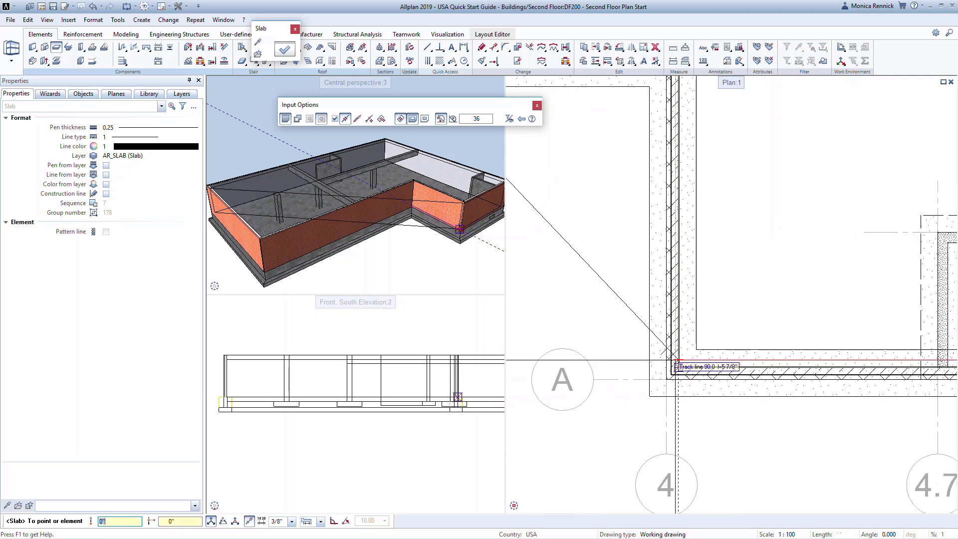
click(676, 361)
scroll(676, 361, down, 5)
scroll(579, 247, up, 5)
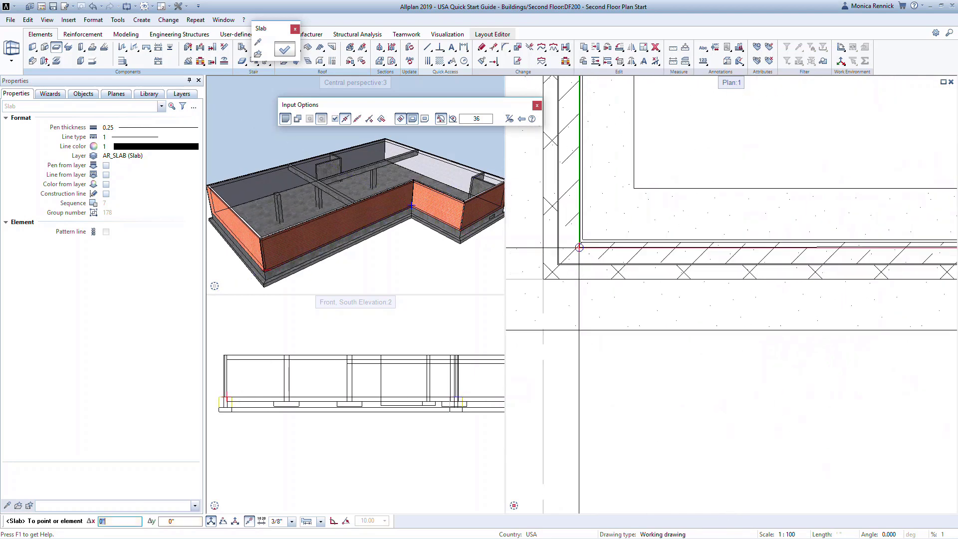
click(579, 247)
scroll(573, 294, down, 5)
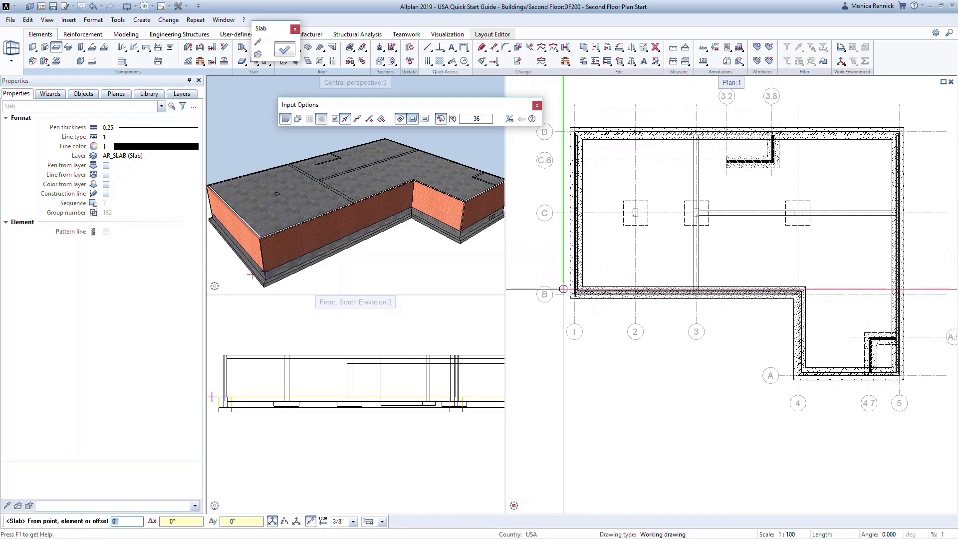
key(Escape)
- Enlarge the perspective and elevation viewports and fit the plan and south elevation views
drag(357, 237, 377, 251)
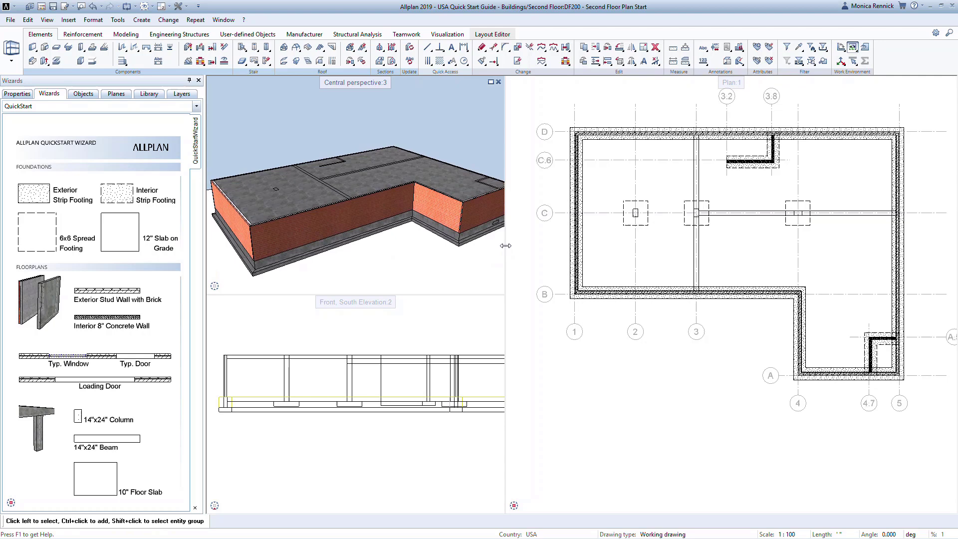
drag(505, 245, 695, 247)
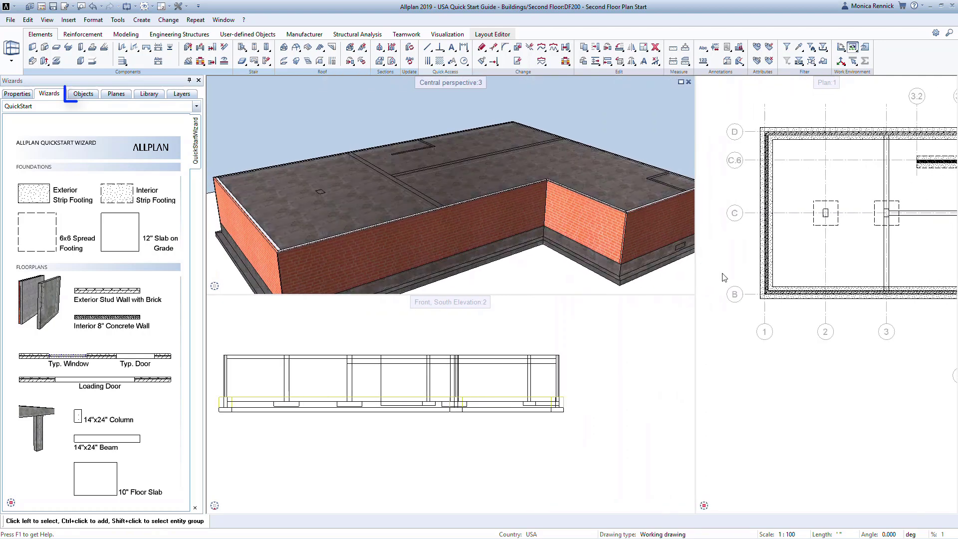
middle_click(724, 277)
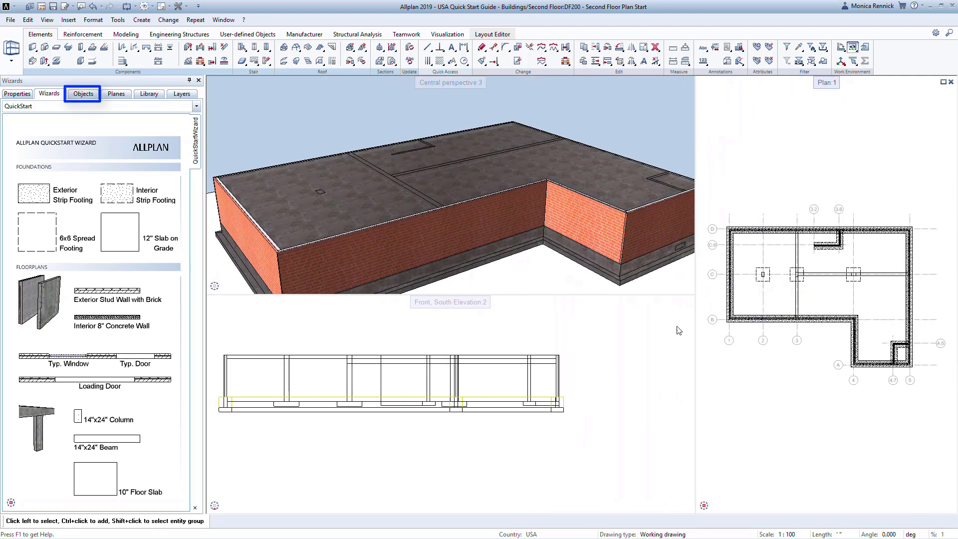
middle_click(488, 323)
drag(510, 295, 511, 365)
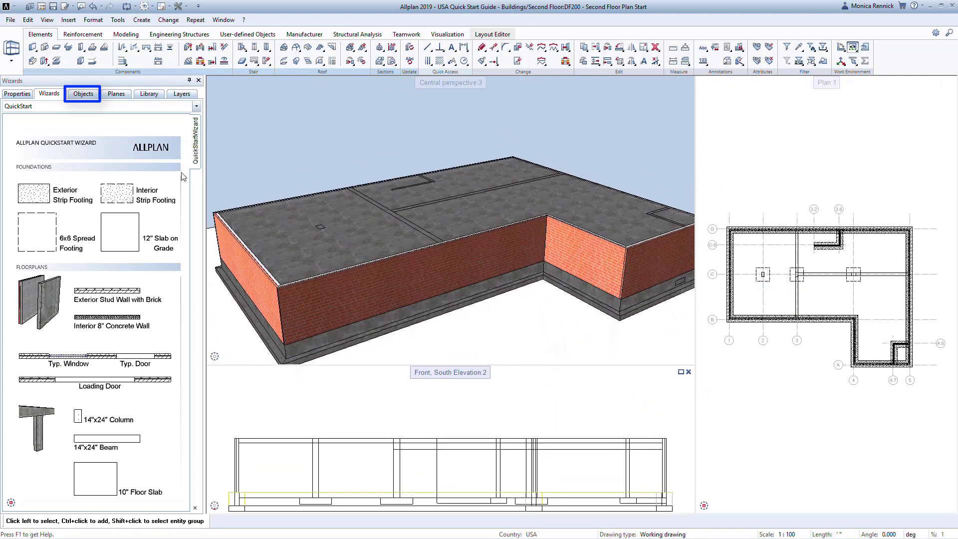
- Group the Objects list by building structure and hide the second-floor and foundation slabs
click(83, 95)
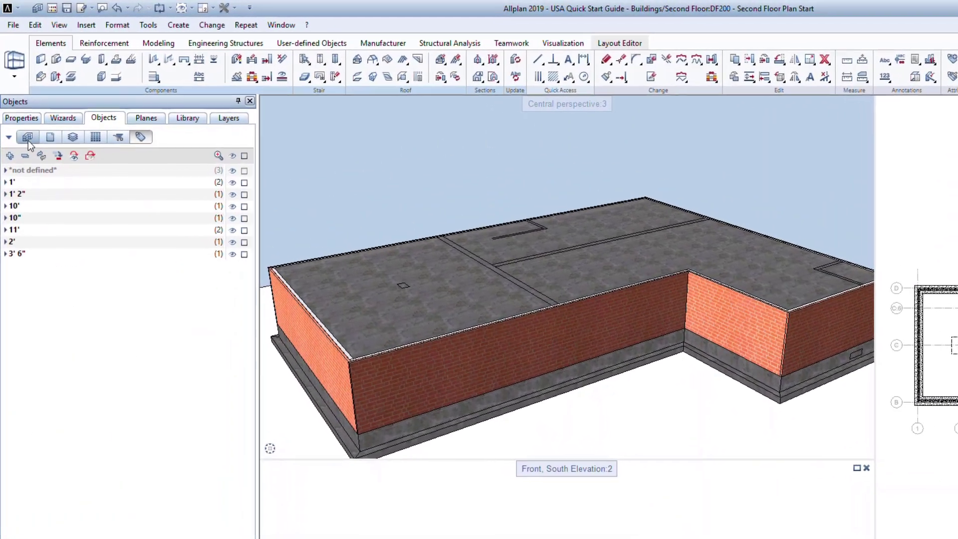
click(22, 110)
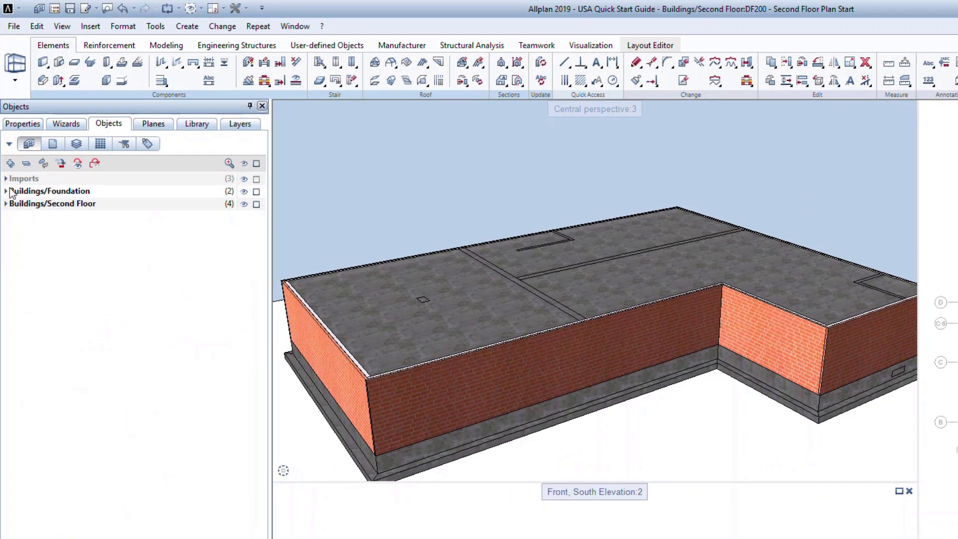
click(6, 204)
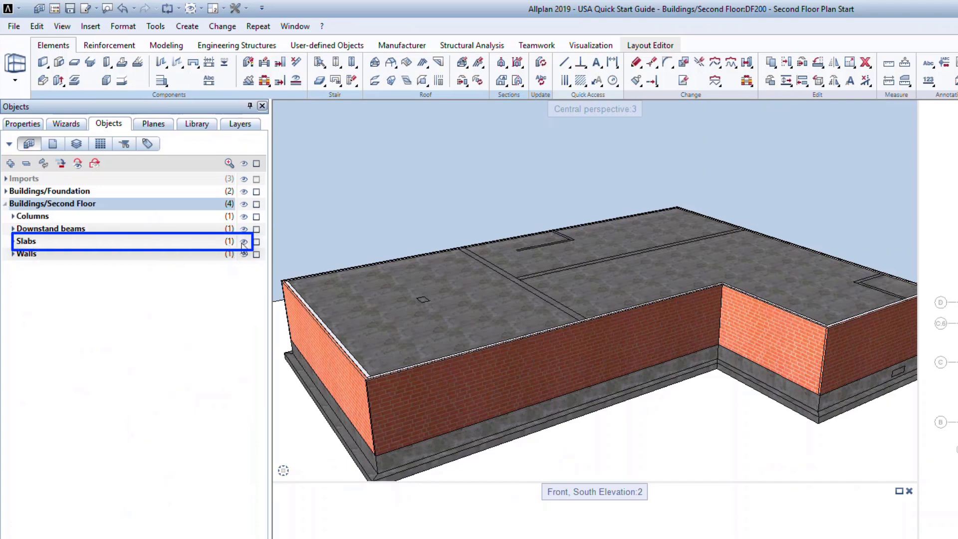
click(244, 241)
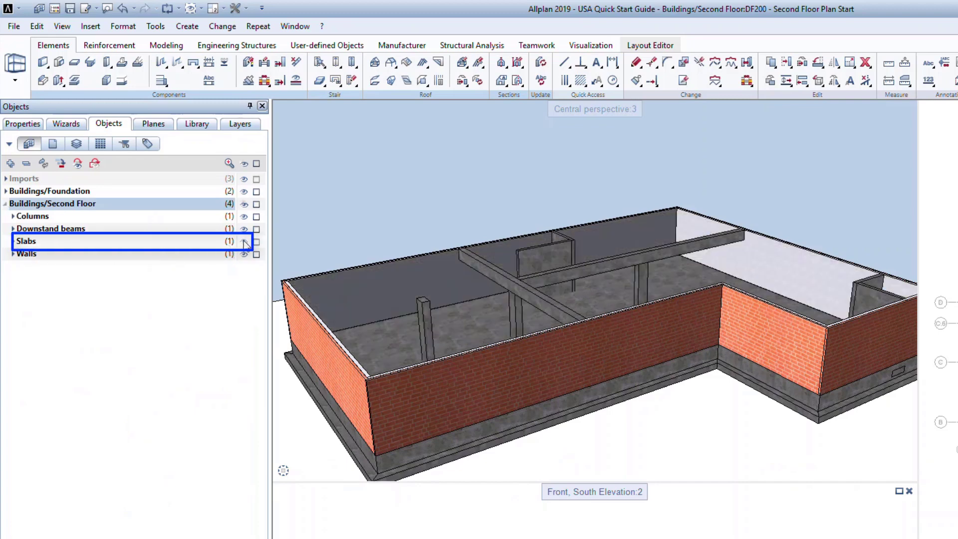
click(6, 191)
click(243, 217)
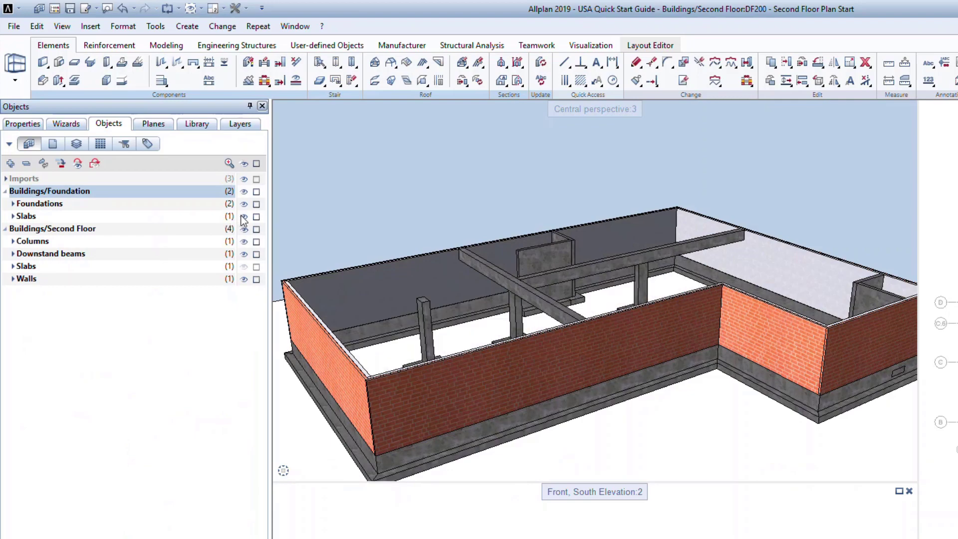
- Hide the back, right-back and right second-floor walls
shift+middle_drag(598, 335, 607, 273)
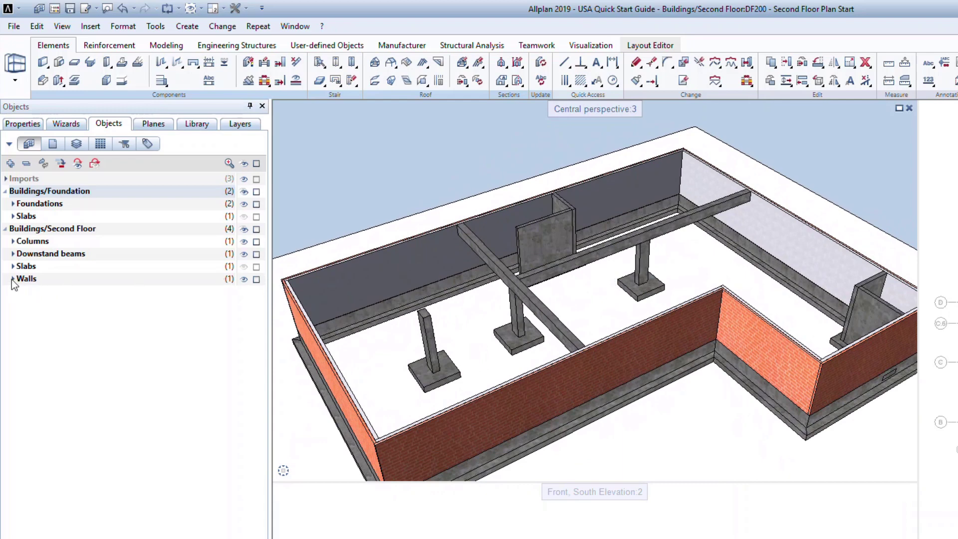
click(13, 279)
click(20, 292)
click(244, 303)
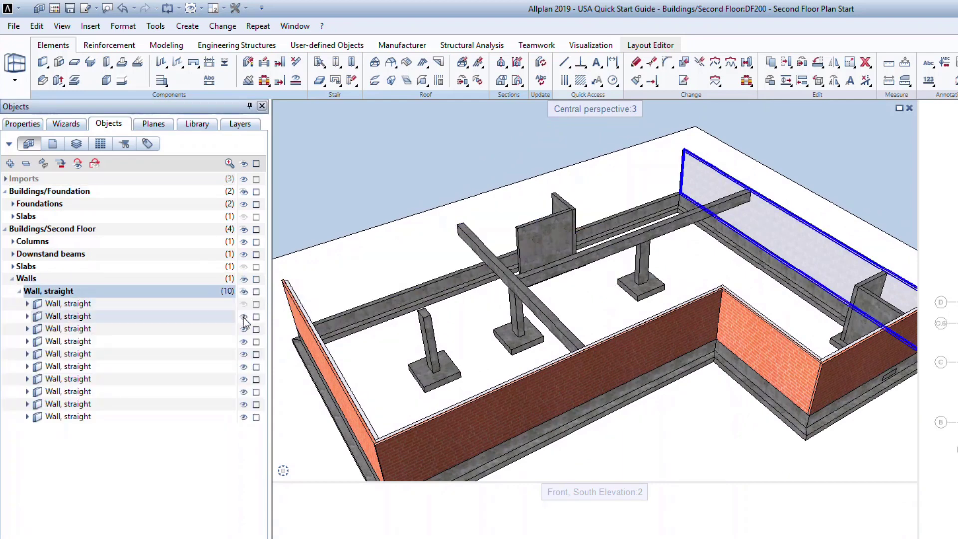
click(244, 316)
click(244, 328)
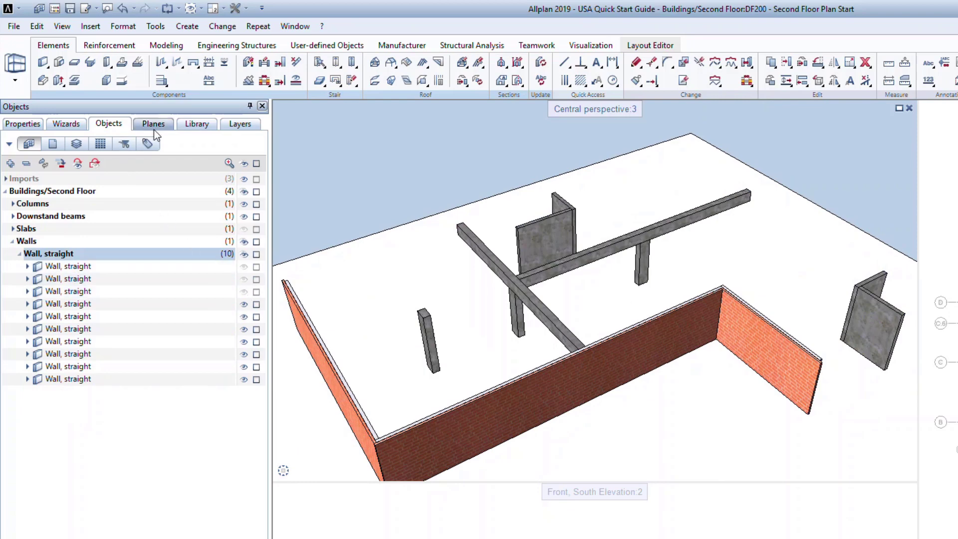
- Cycle the Objects grouping through drawing file, layer, grid and trade, ending on attribute
click(52, 143)
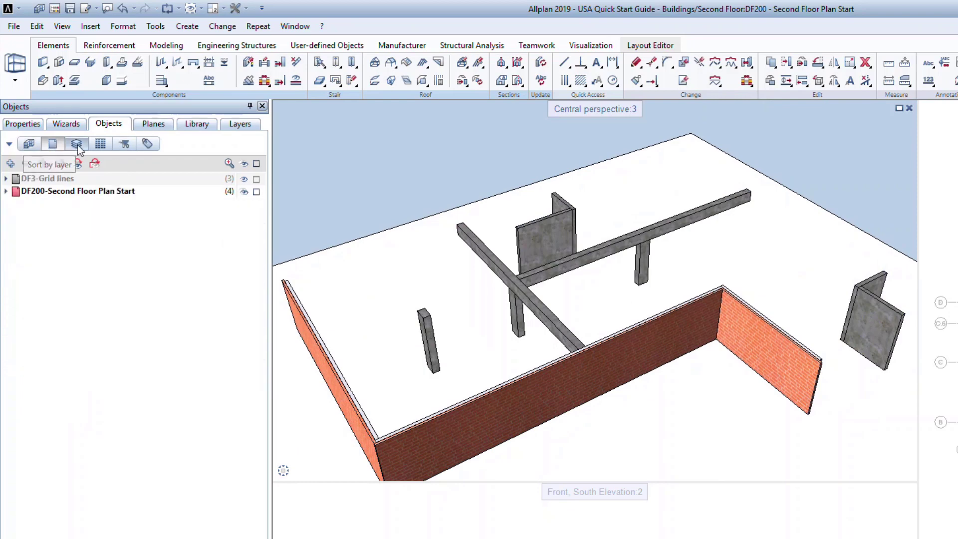
click(77, 144)
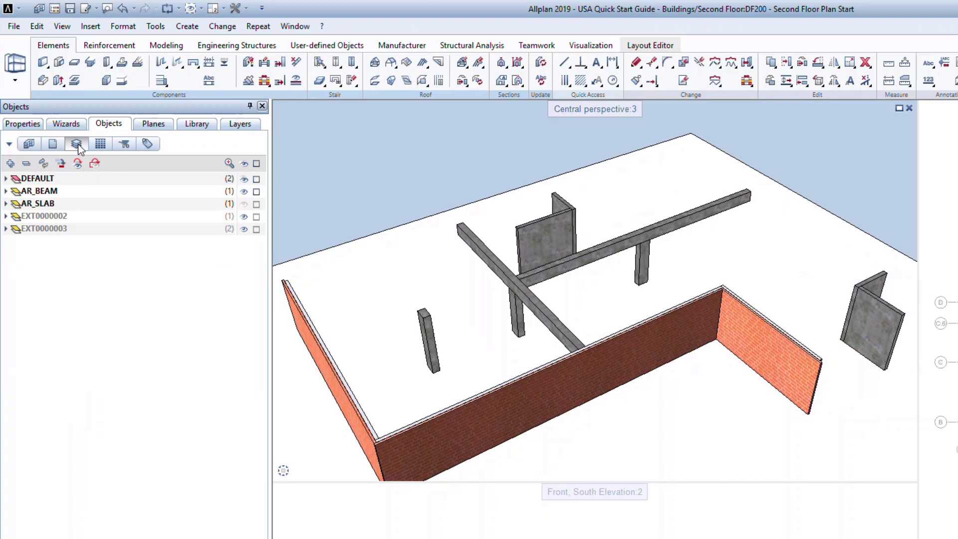
click(100, 144)
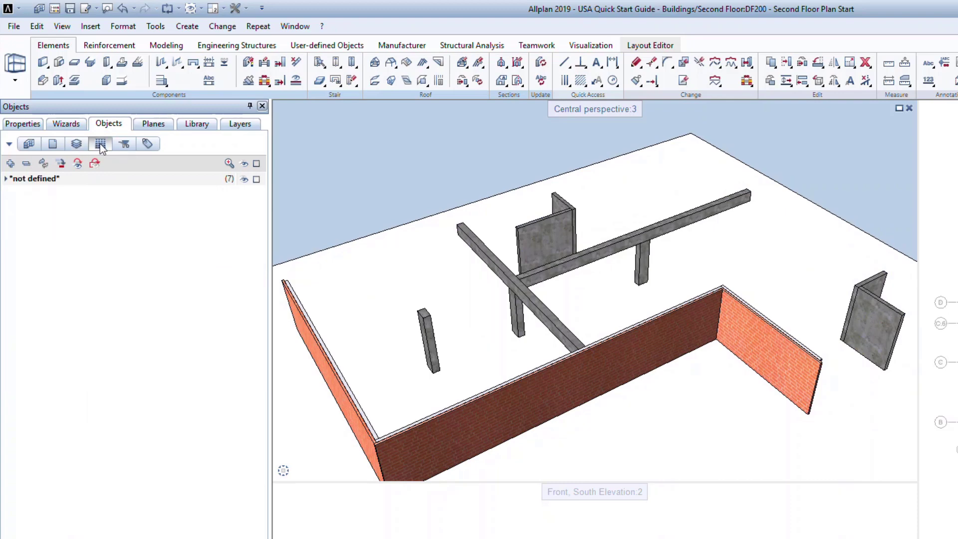
click(125, 145)
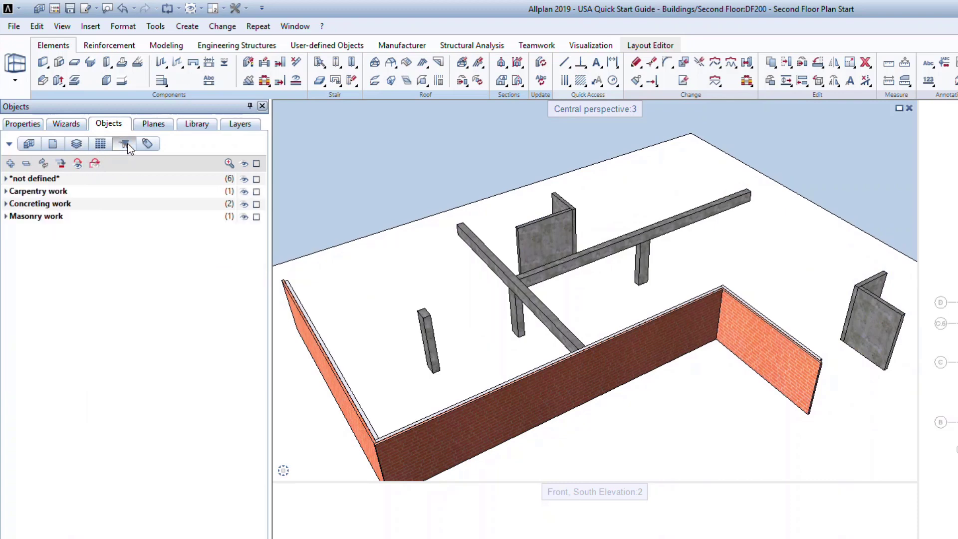
click(154, 145)
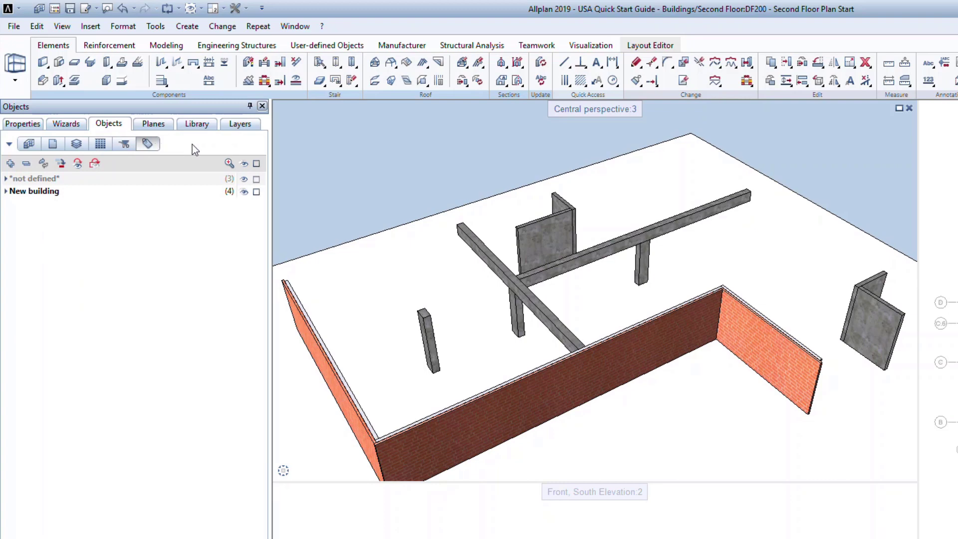